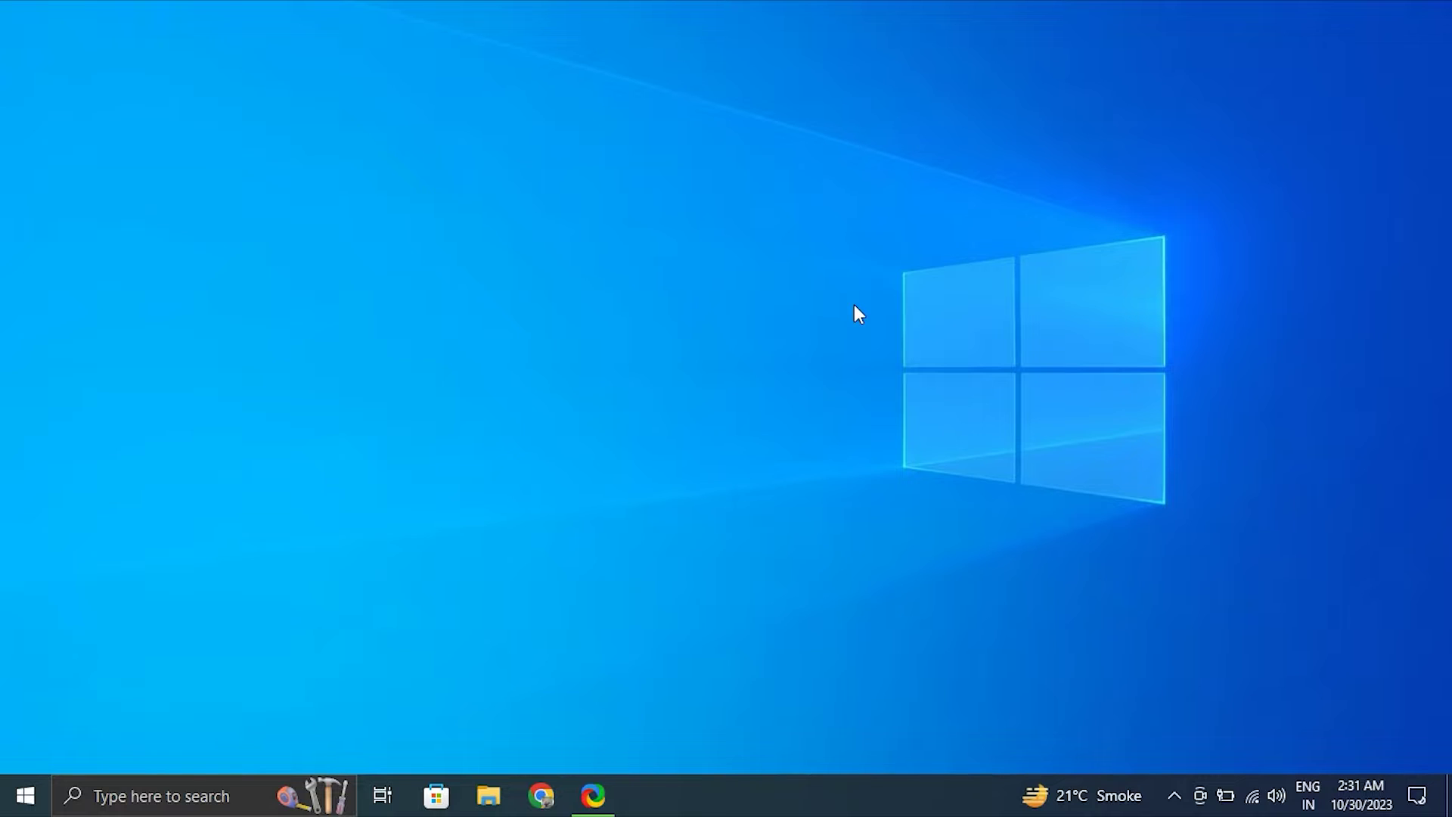
Load softbayglobal.com and open its form for submitting a problem
{"action": "type", "text": "softbayglobal.com"}
{"action": "key", "text": "Return"}
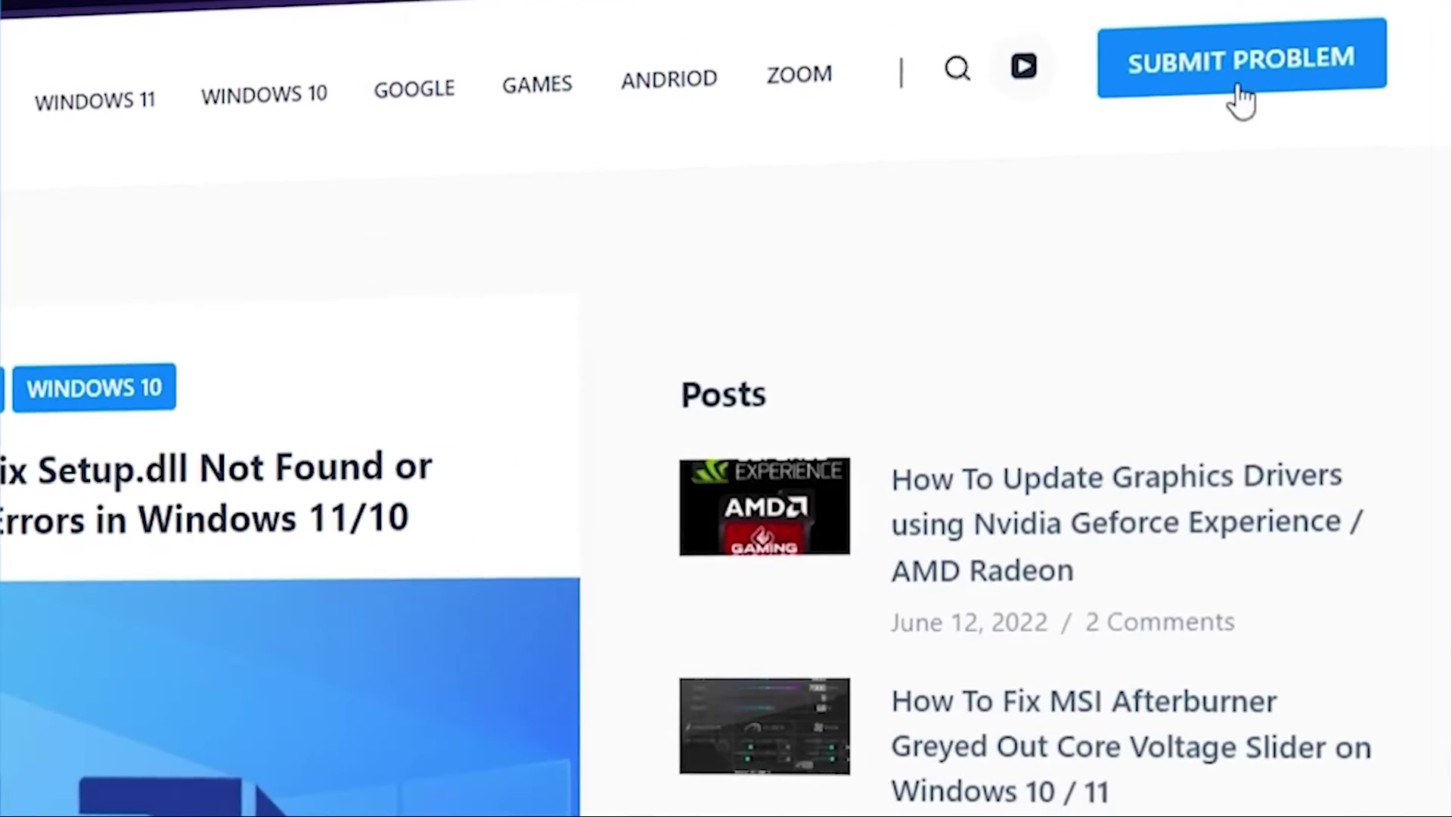
{"action": "left_click", "coordinate": [1240, 100]}
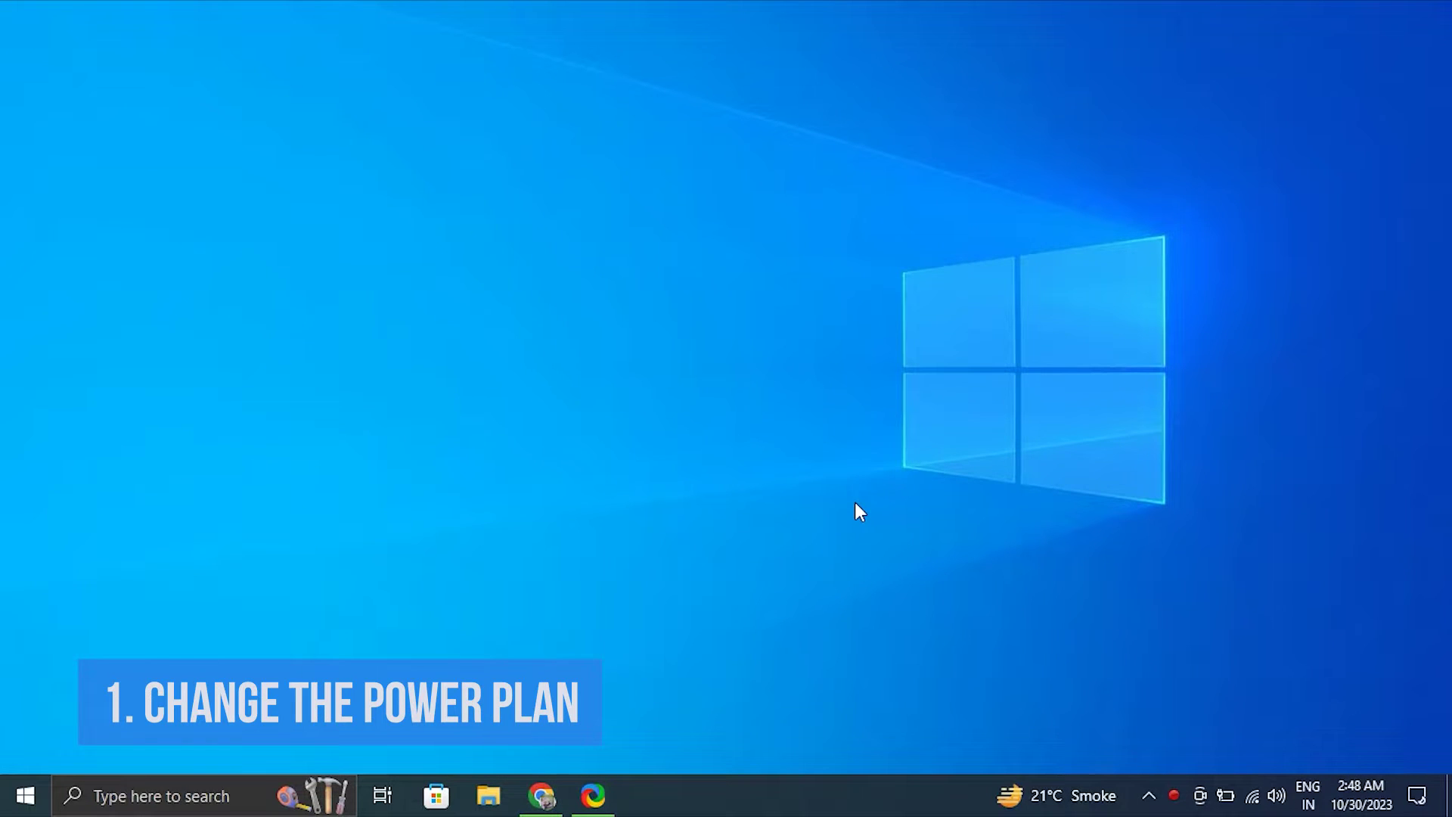
Launch Control Panel with 'control', switch to Large icons, and start creating a power plan in Power Options
{"action": "key", "text": "super+r"}
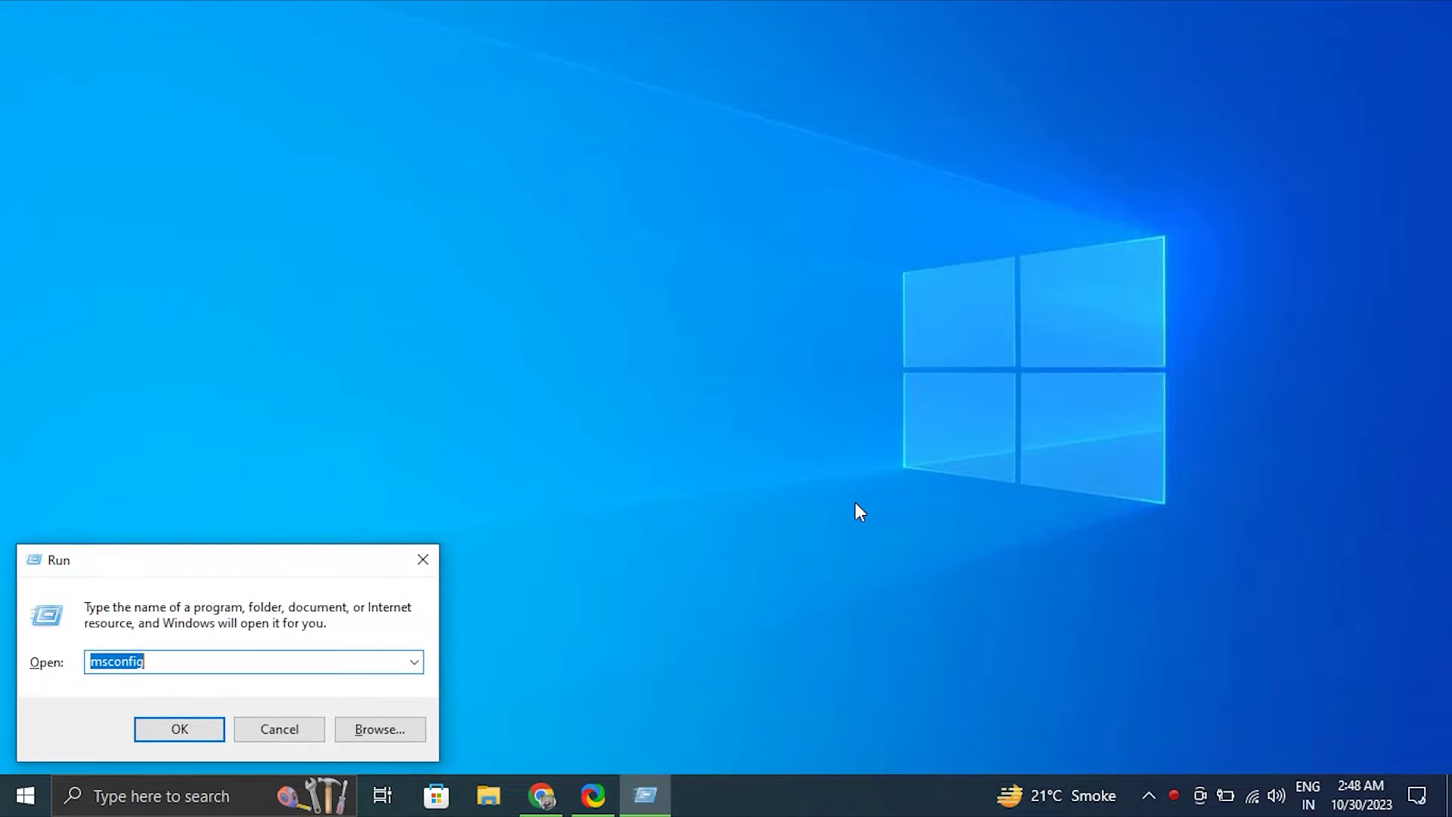
{"action": "type", "text": "cont"}
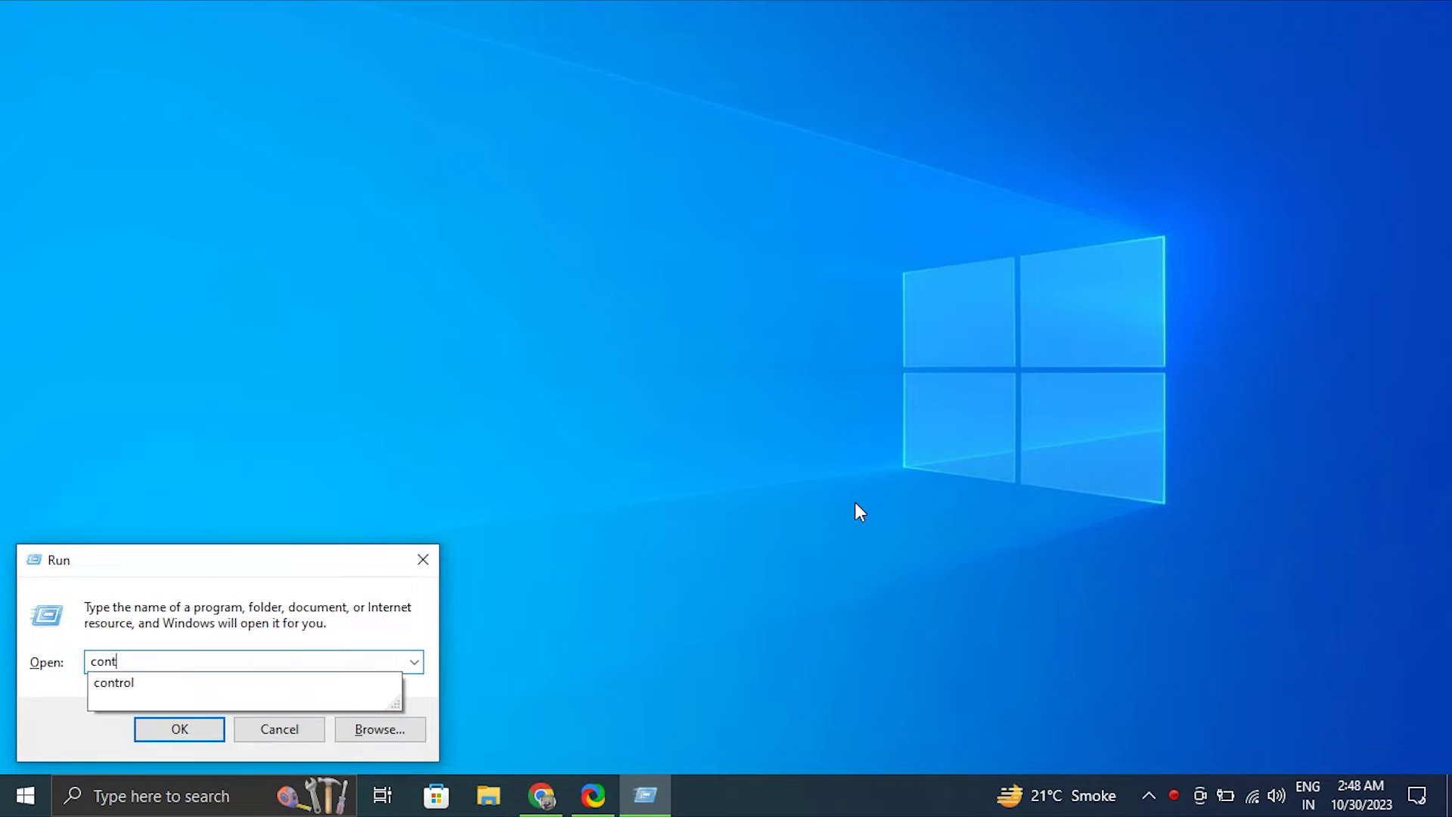
{"action": "type", "text": "rol"}
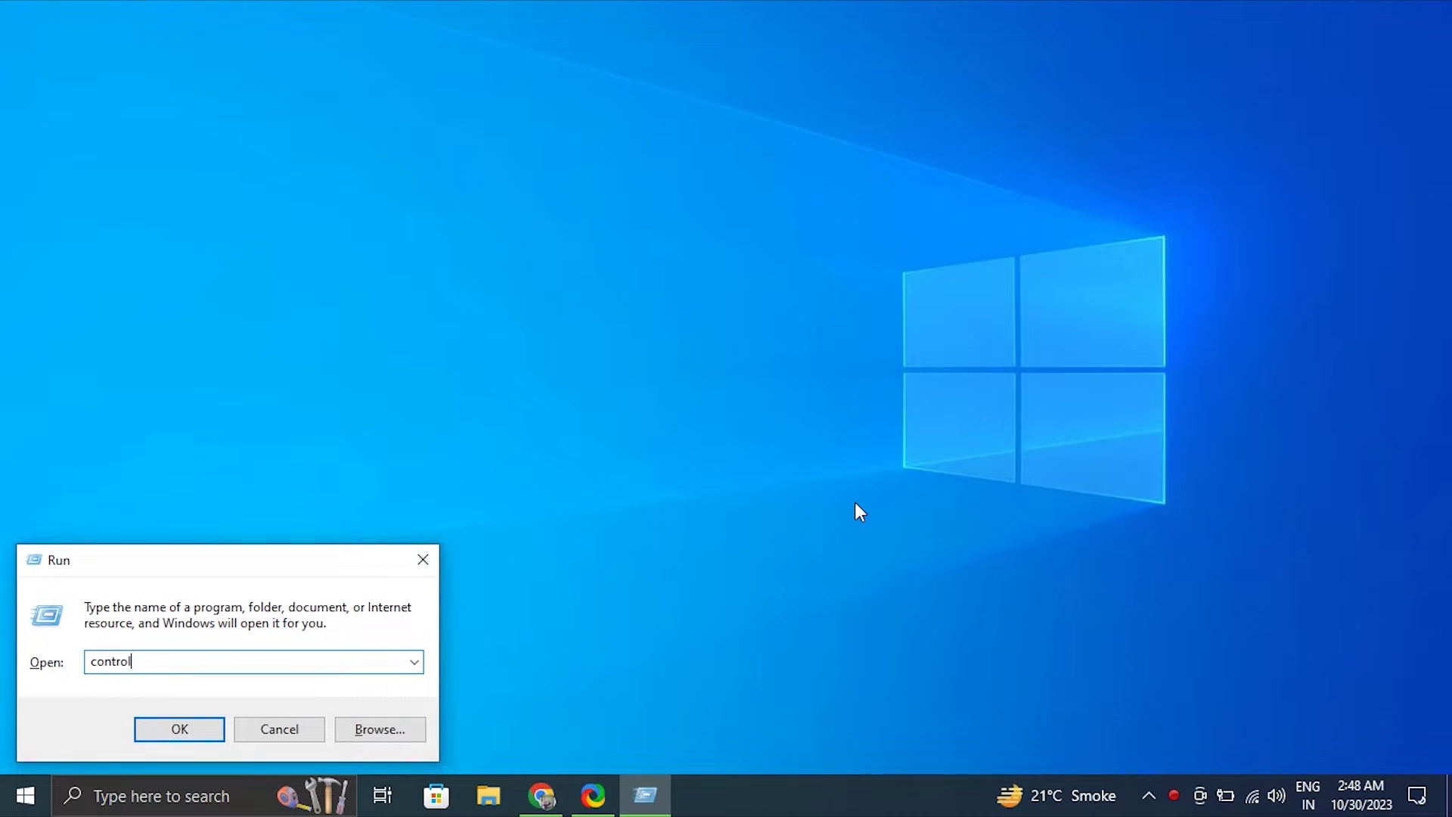
{"action": "left_click", "coordinate": [204, 728]}
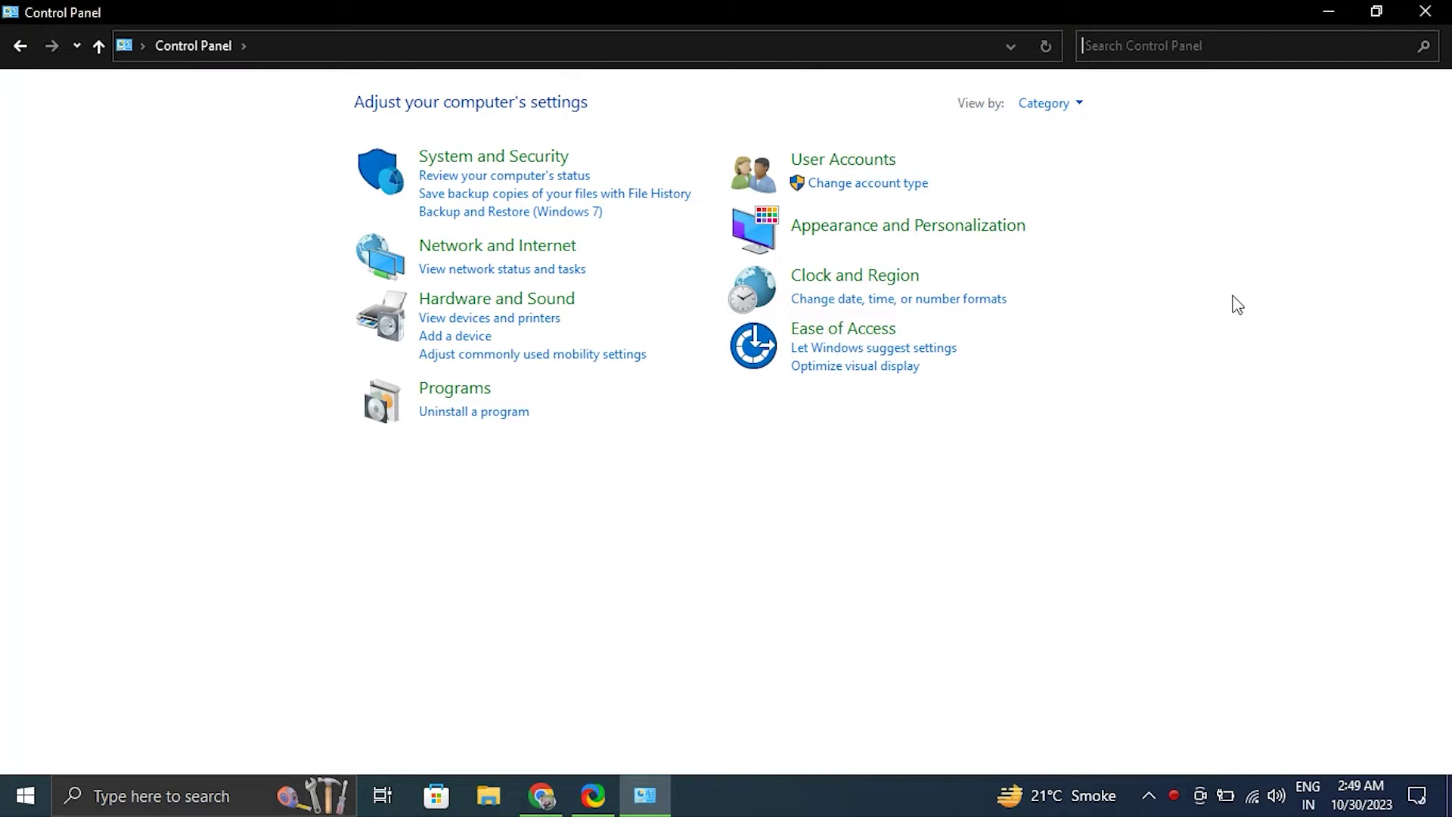
{"action": "left_click", "coordinate": [1051, 106]}
{"action": "left_click", "coordinate": [1050, 157]}
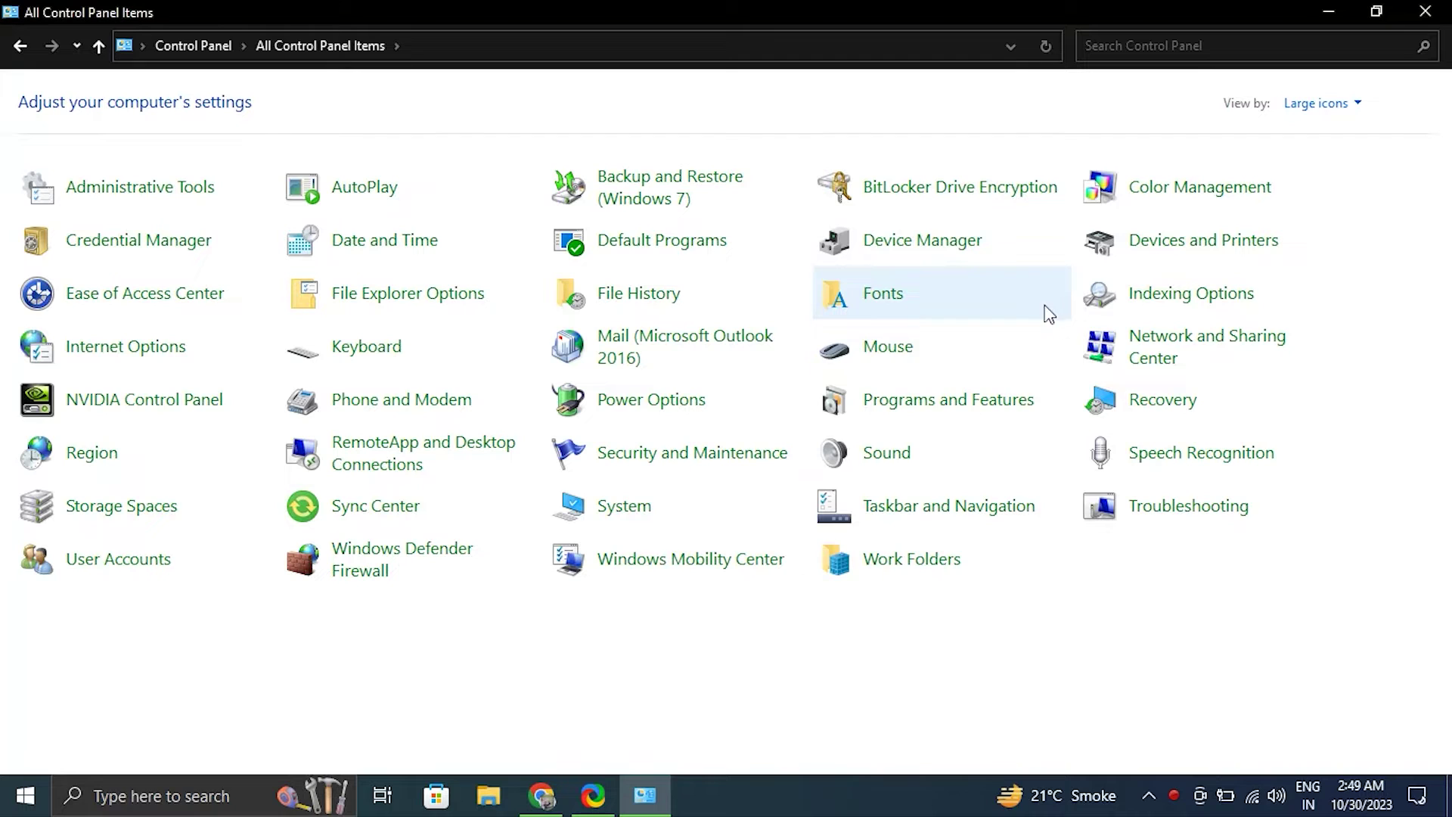
{"action": "left_click", "coordinate": [644, 402]}
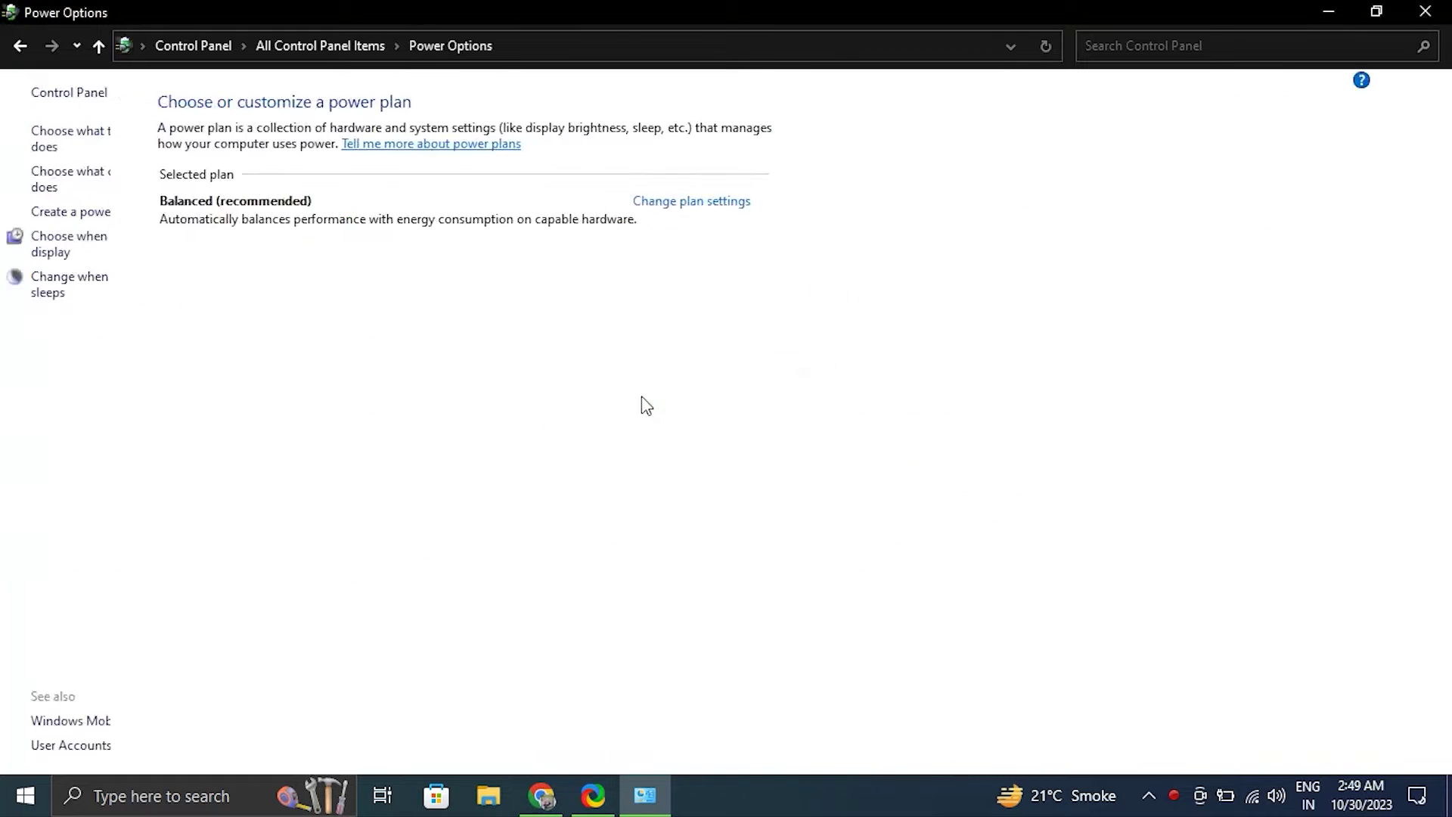
{"action": "left_click", "coordinate": [98, 214]}
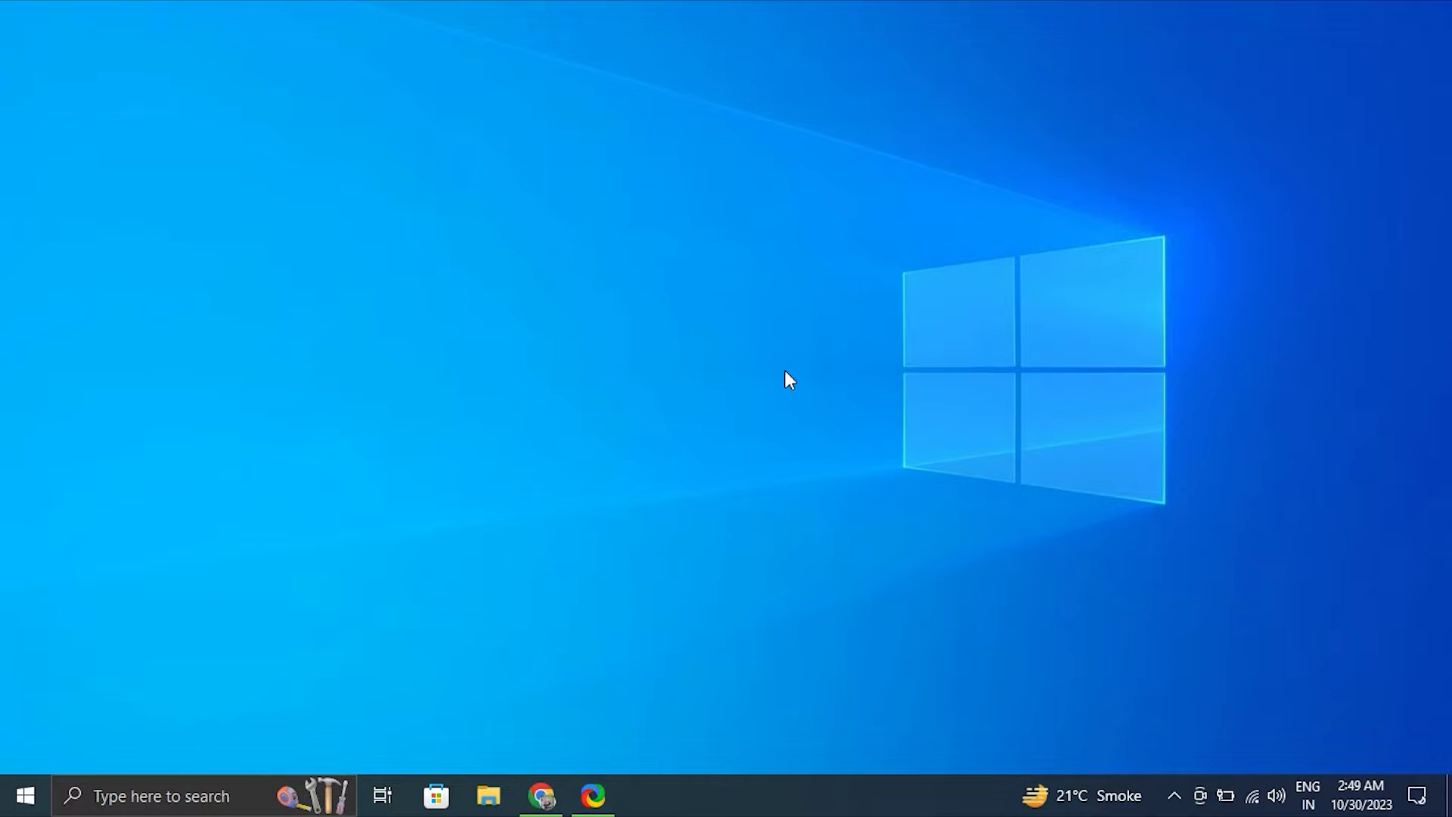
Search Settings for 'troun', go to Additional troubleshooters, and run the Power troubleshooter
{"action": "key", "text": "super+i"}
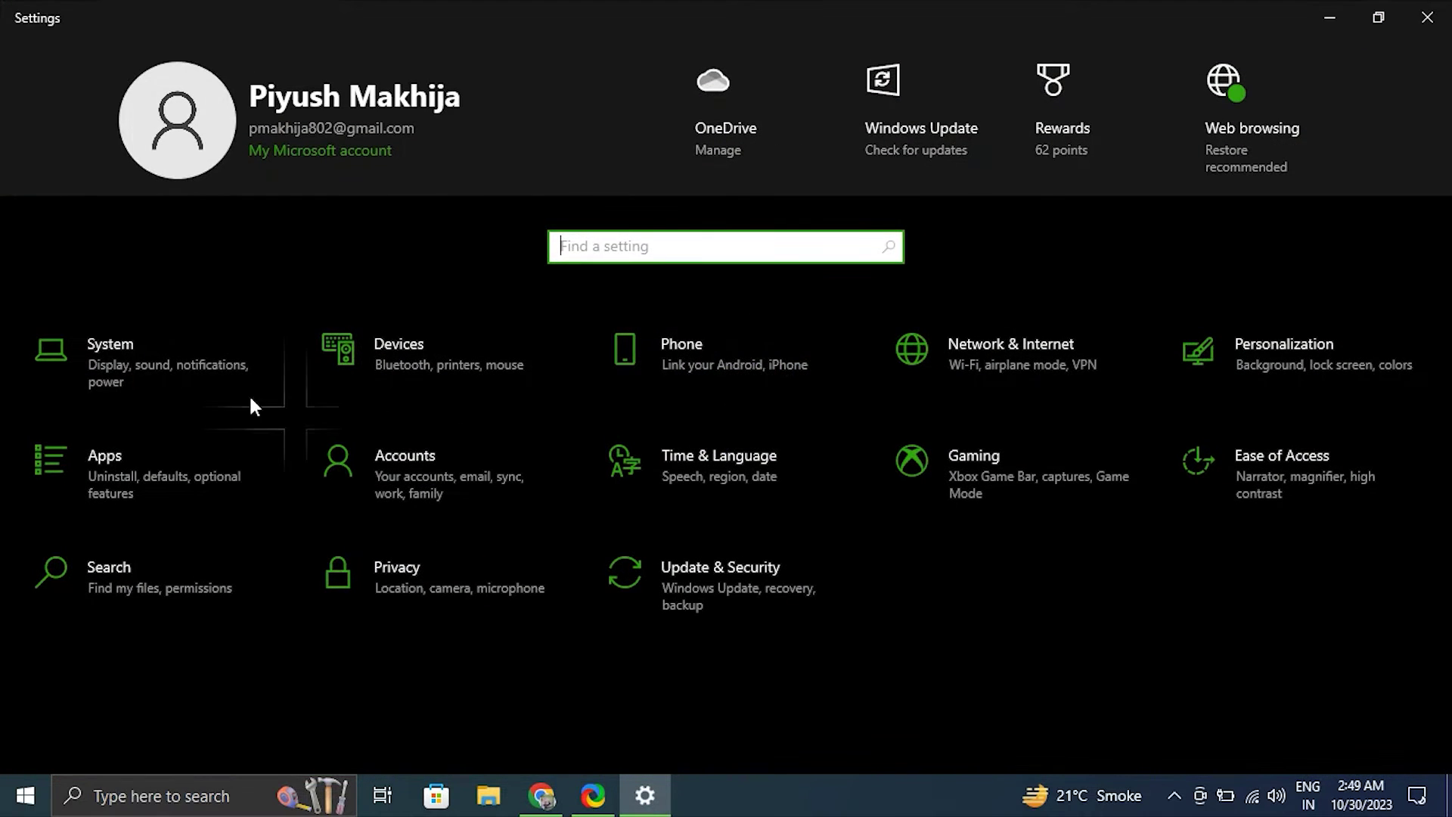
{"action": "left_click", "coordinate": [215, 372]}
{"action": "left_click", "coordinate": [123, 116]}
{"action": "type", "text": "troun"}
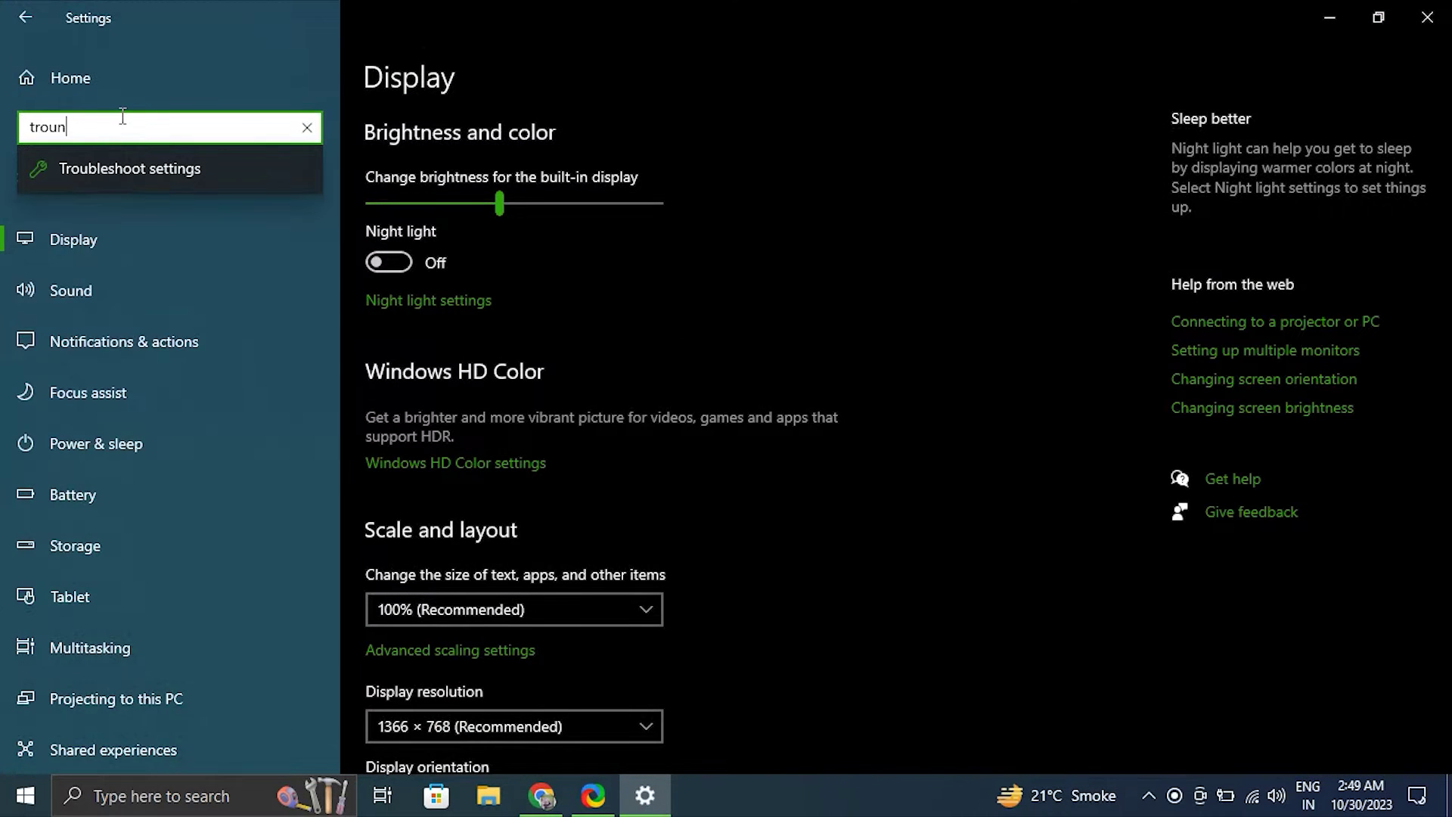
{"action": "left_click", "coordinate": [142, 158]}
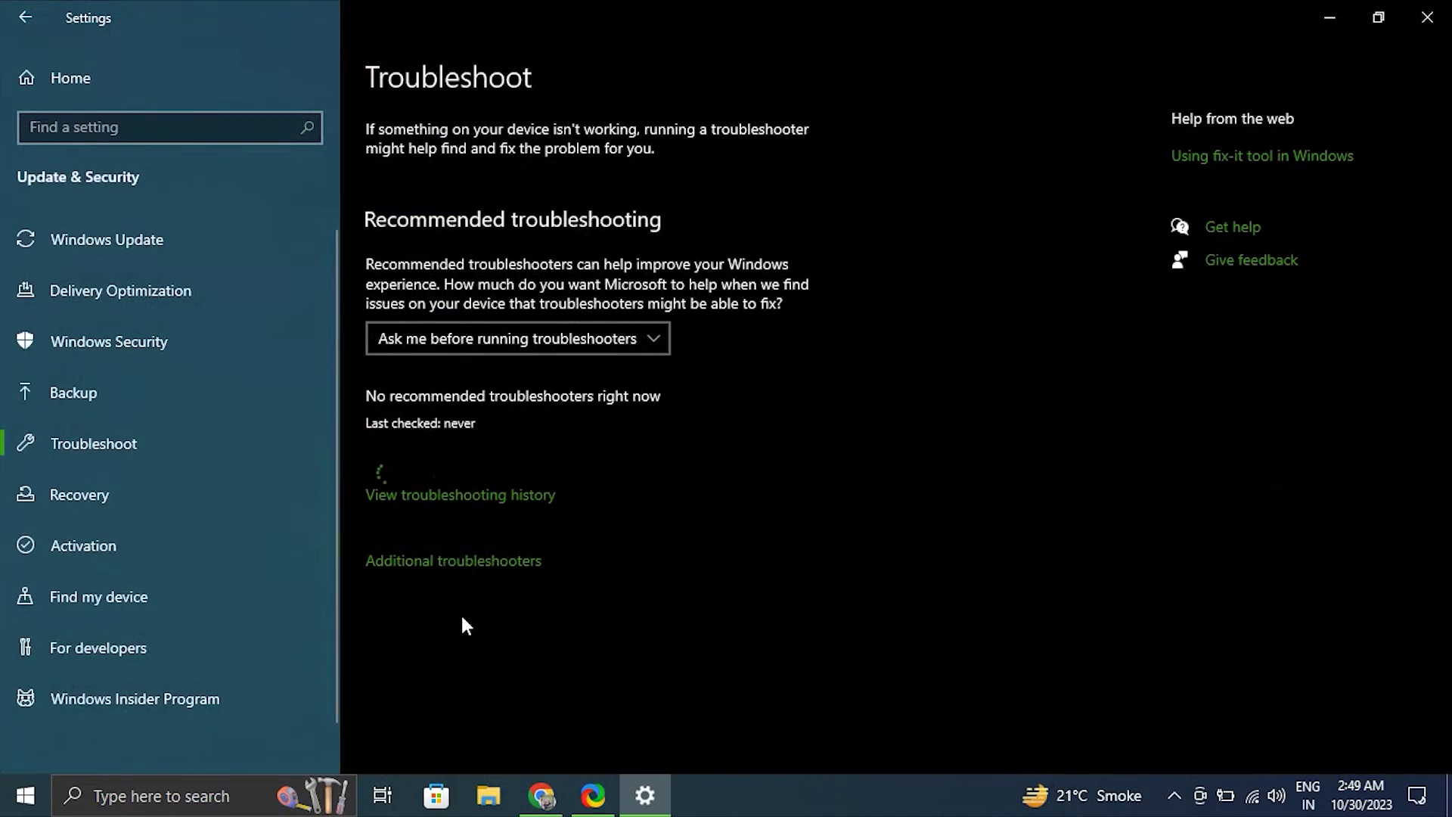
{"action": "left_click", "coordinate": [460, 563]}
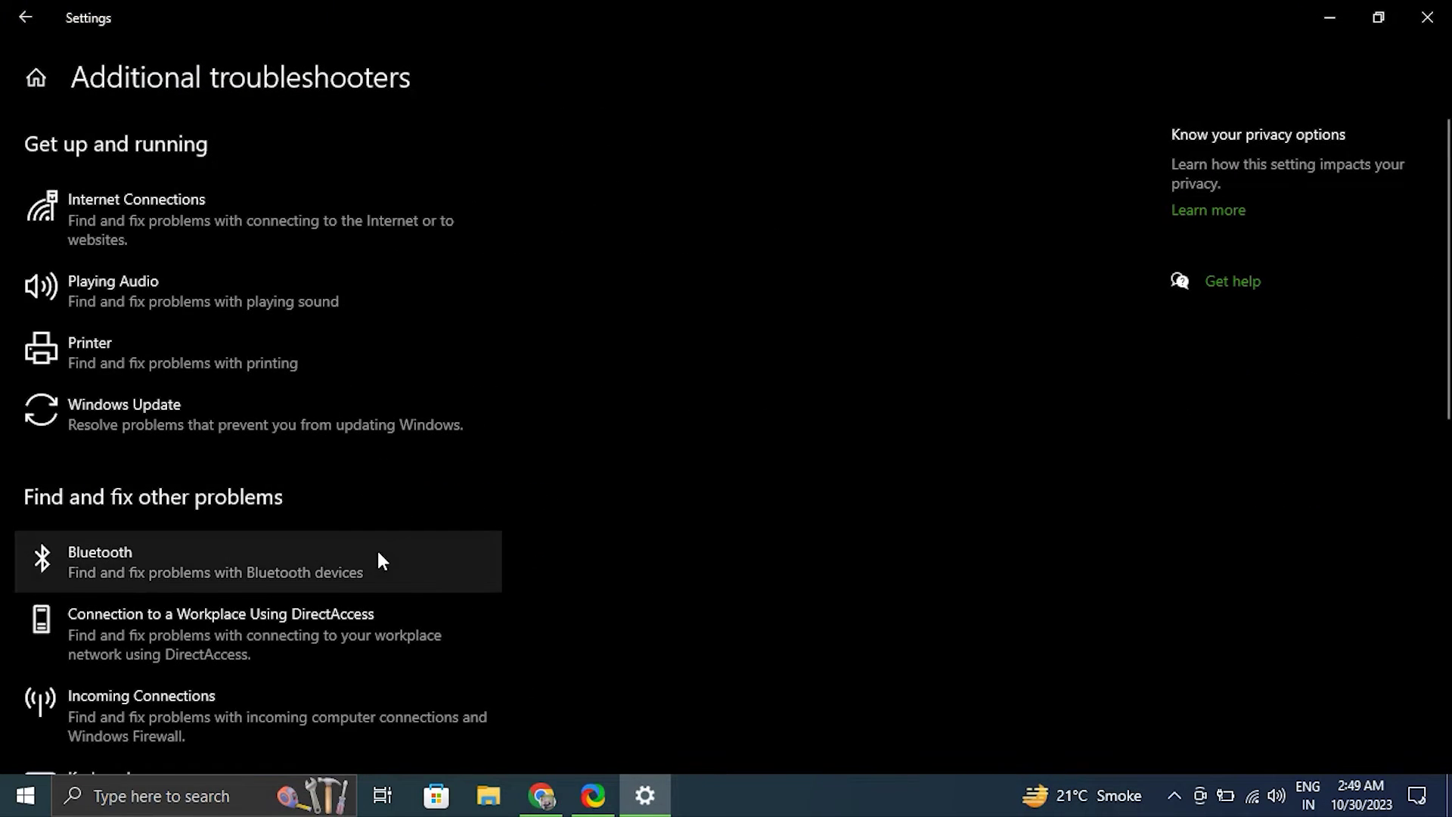
{"action": "scroll", "coordinate": [378, 551], "scroll_direction": "down", "scroll_amount": 1}
{"action": "scroll", "coordinate": [379, 554], "scroll_direction": "down", "scroll_amount": 7}
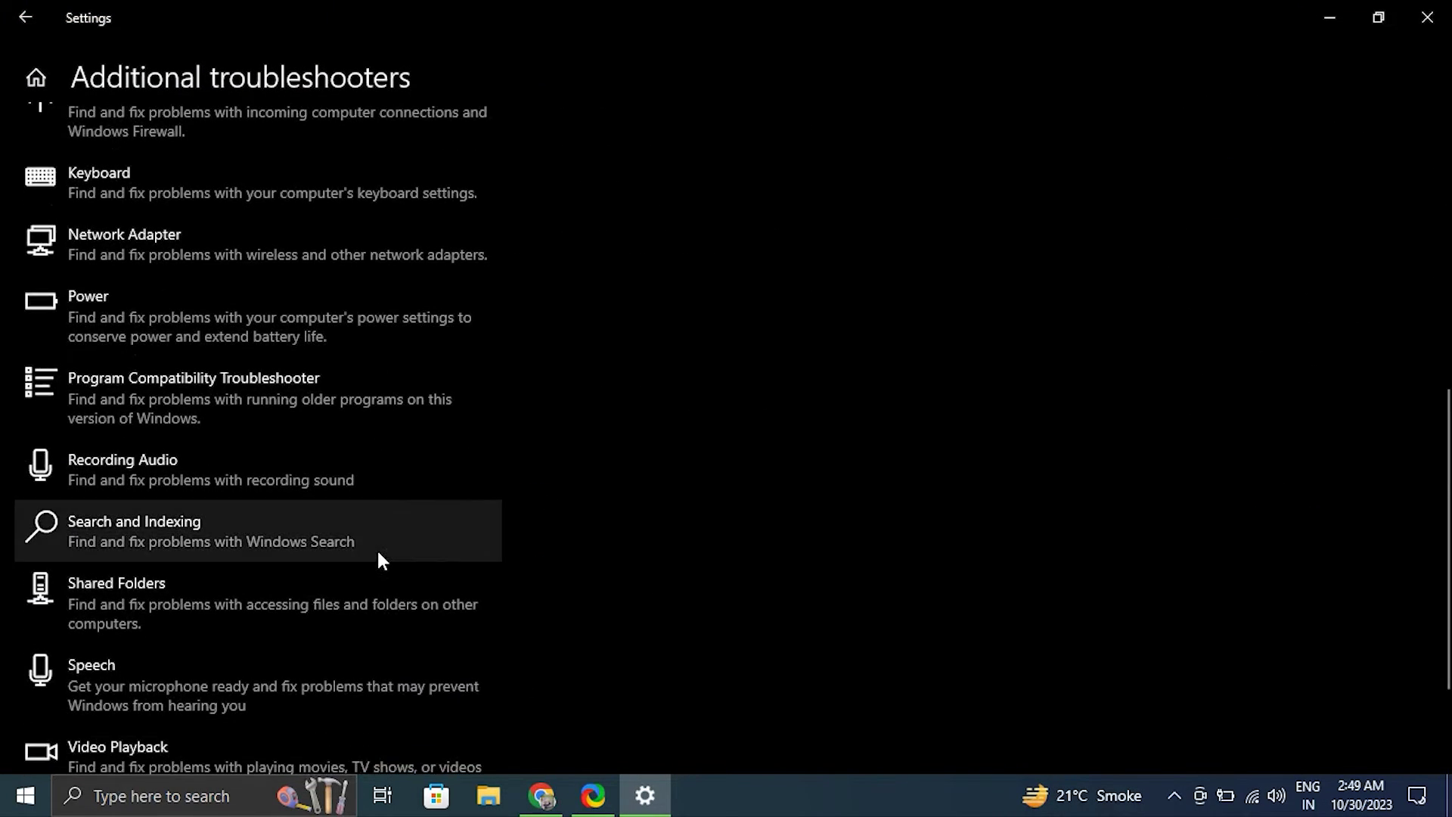
{"action": "left_click", "coordinate": [314, 316]}
{"action": "left_click", "coordinate": [413, 392]}
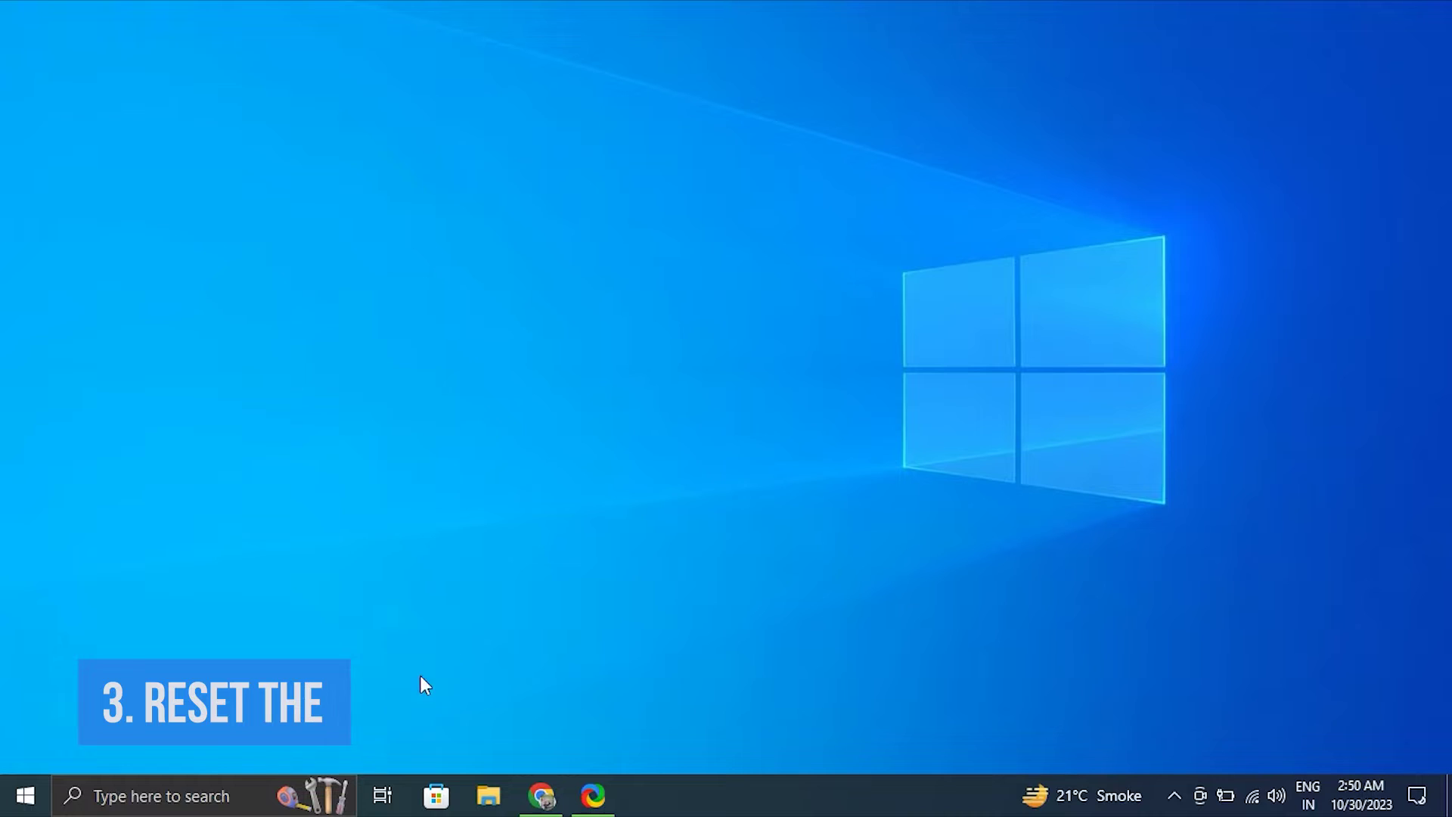
Run powercfg -restoredefaultscheme in a Command Prompt launched as administrator from a 'comm' search
{"action": "left_click", "coordinate": [187, 796]}
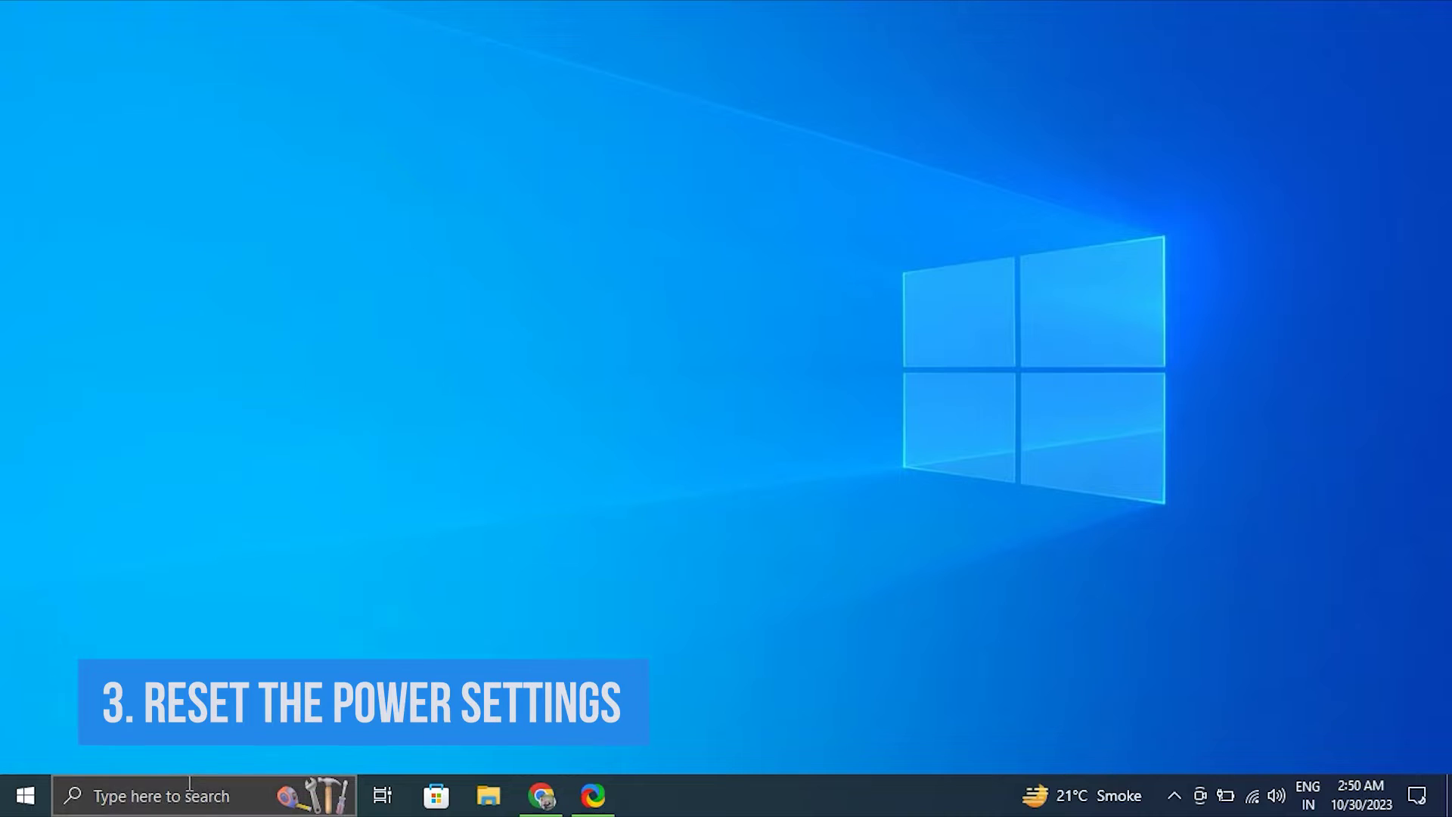
{"action": "type", "text": "comm"}
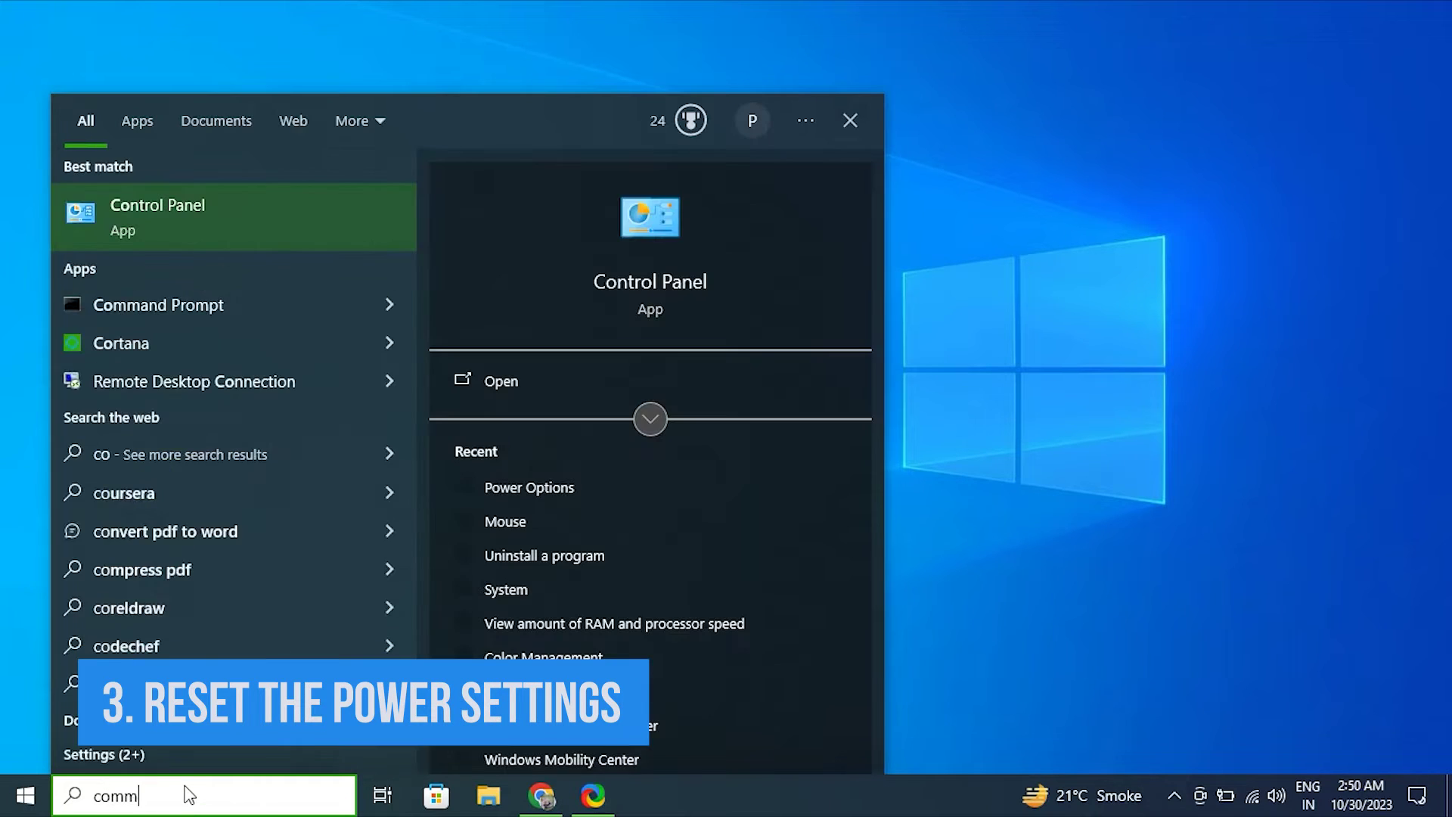
{"action": "right_click", "coordinate": [215, 210]}
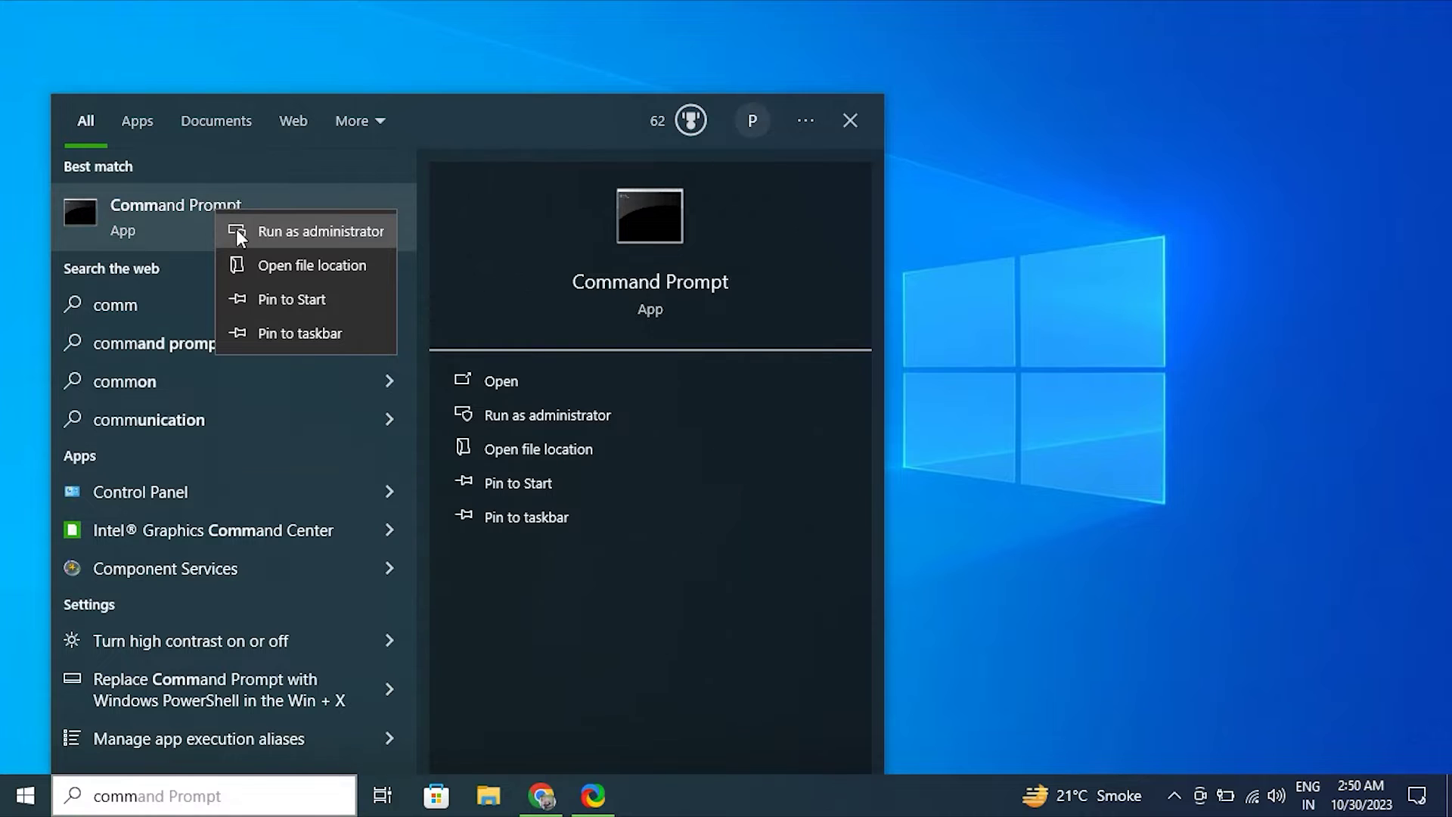
{"action": "left_click", "coordinate": [236, 228]}
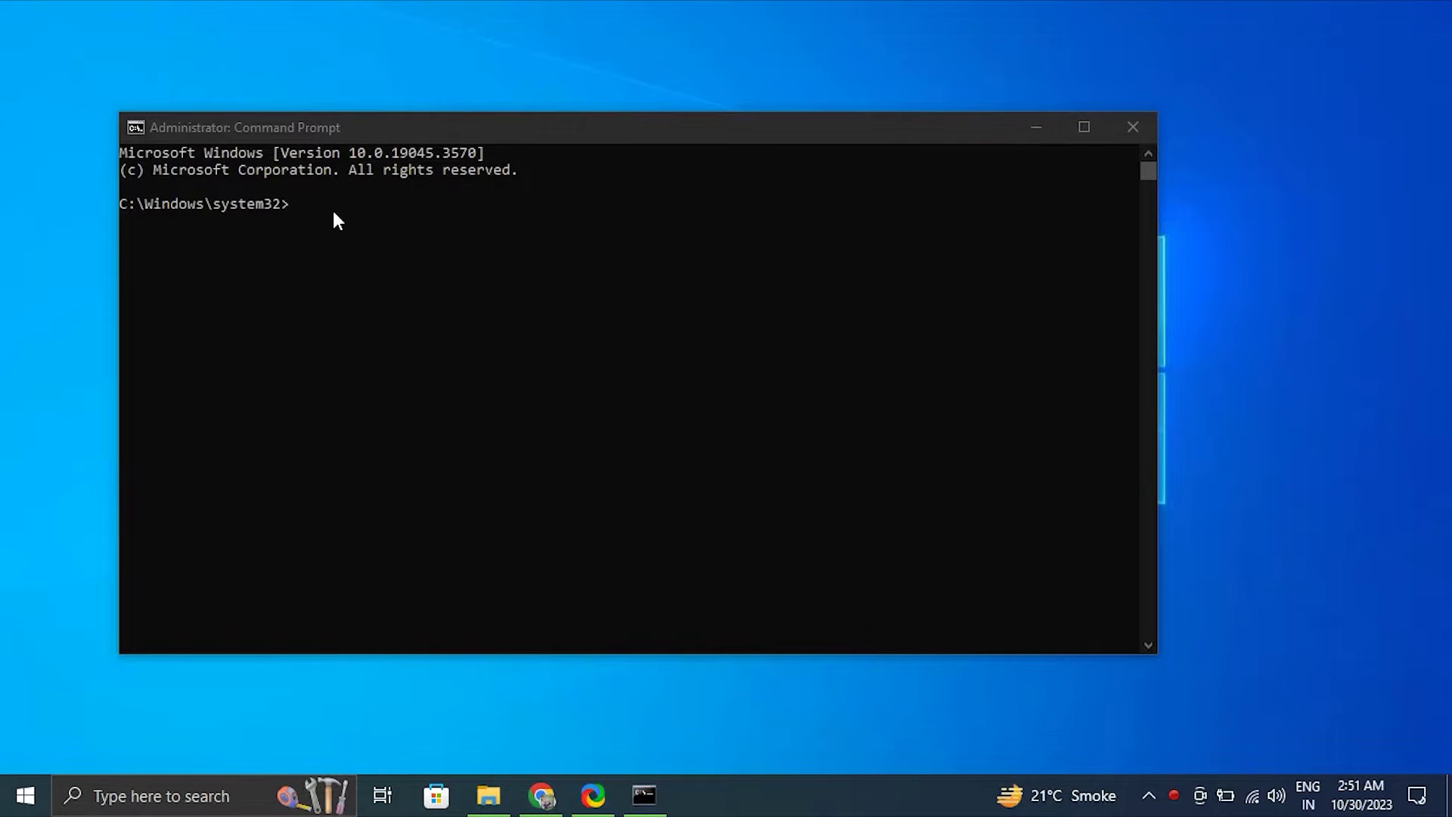
{"action": "left_click", "coordinate": [325, 204]}
{"action": "type", "text": "powercfg -restoredefaultscheme"}
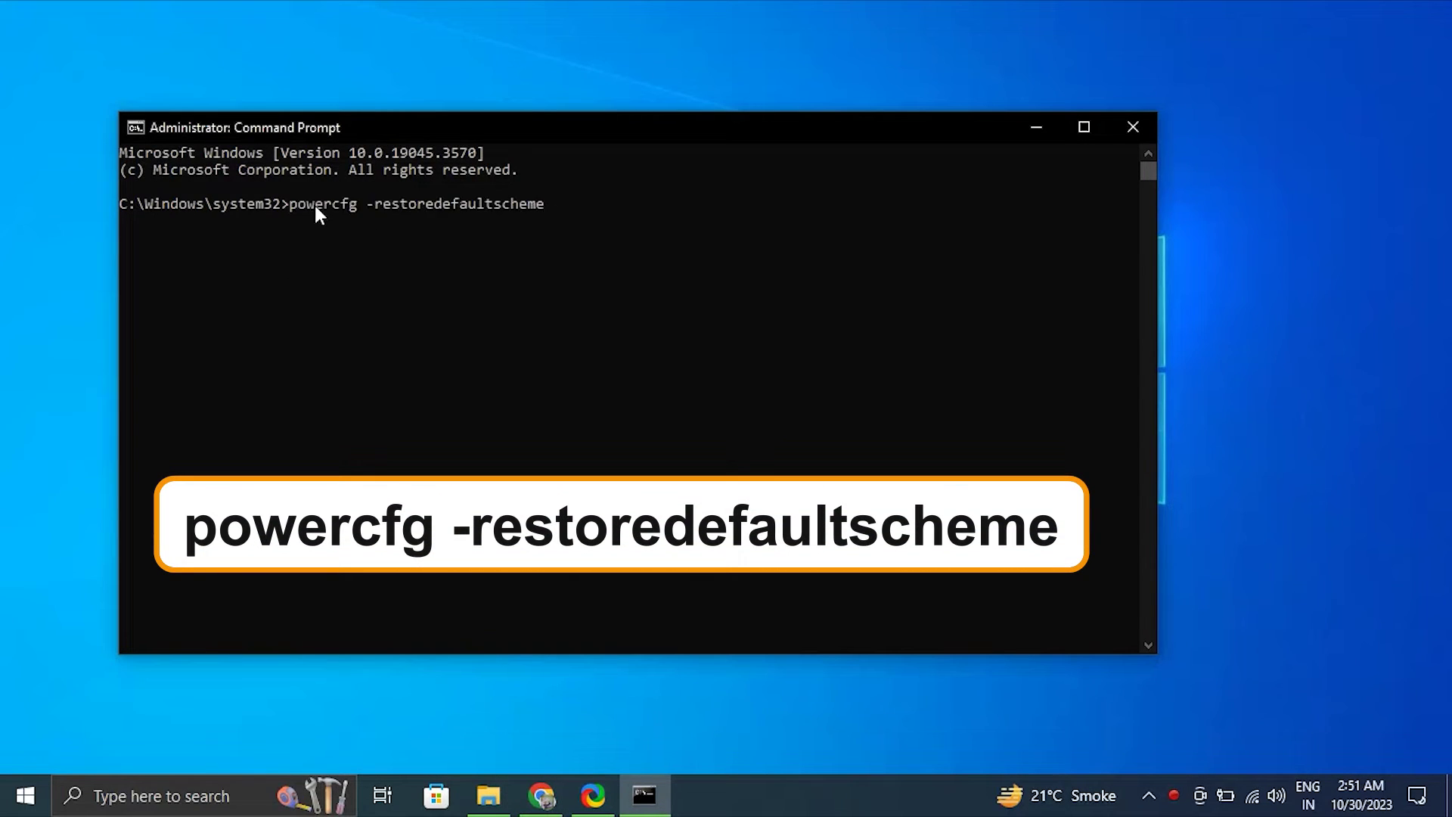
{"action": "key", "text": "Return"}
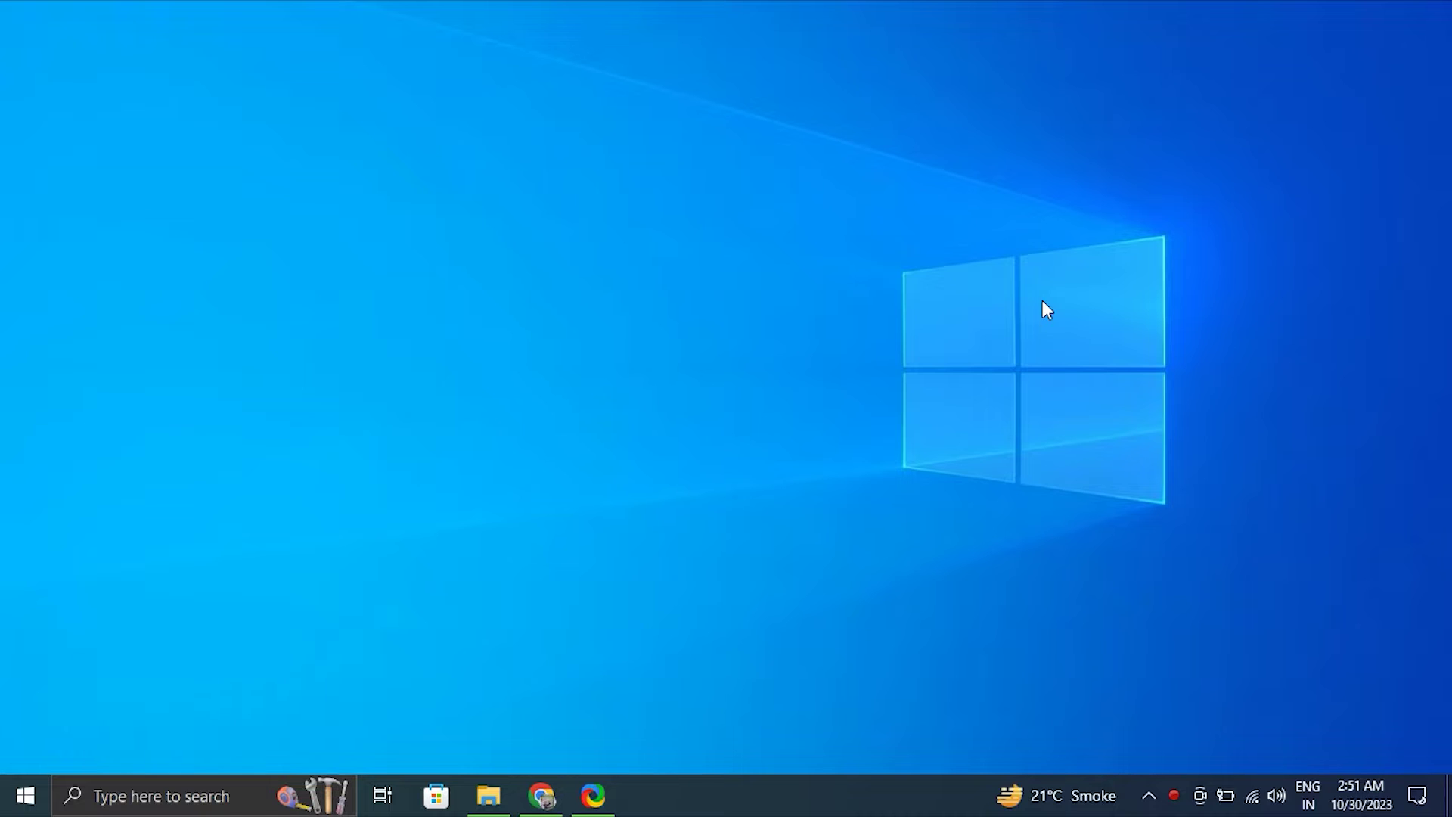
Open Device Manager (devmgmt.msc), expand Disk drives, and cancel an uninstall of the SIMM 2.5 SATA 240GB disk
{"action": "key", "text": "super+r"}
{"action": "type", "text": "DE"}
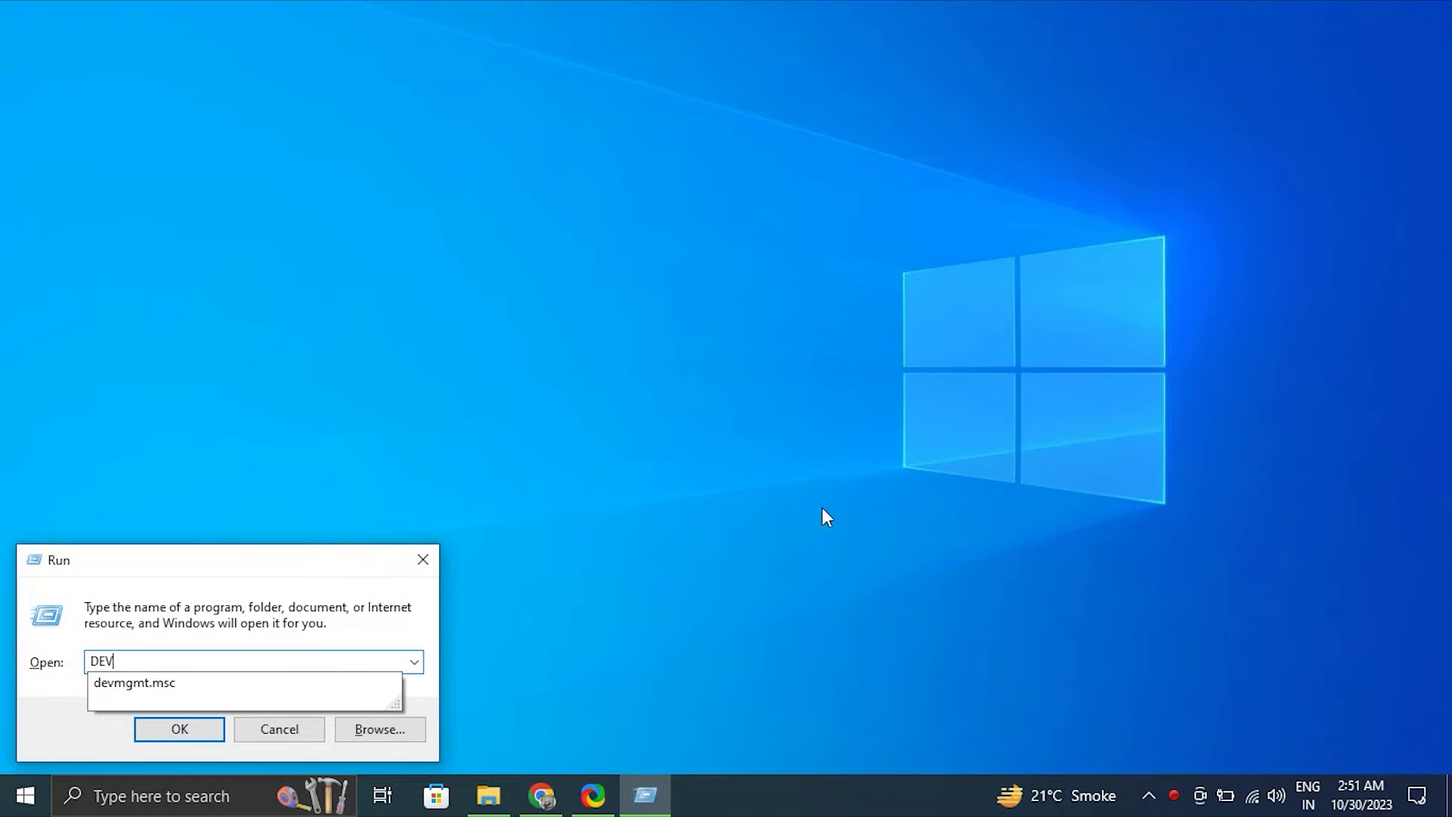
{"action": "left_click", "coordinate": [199, 688]}
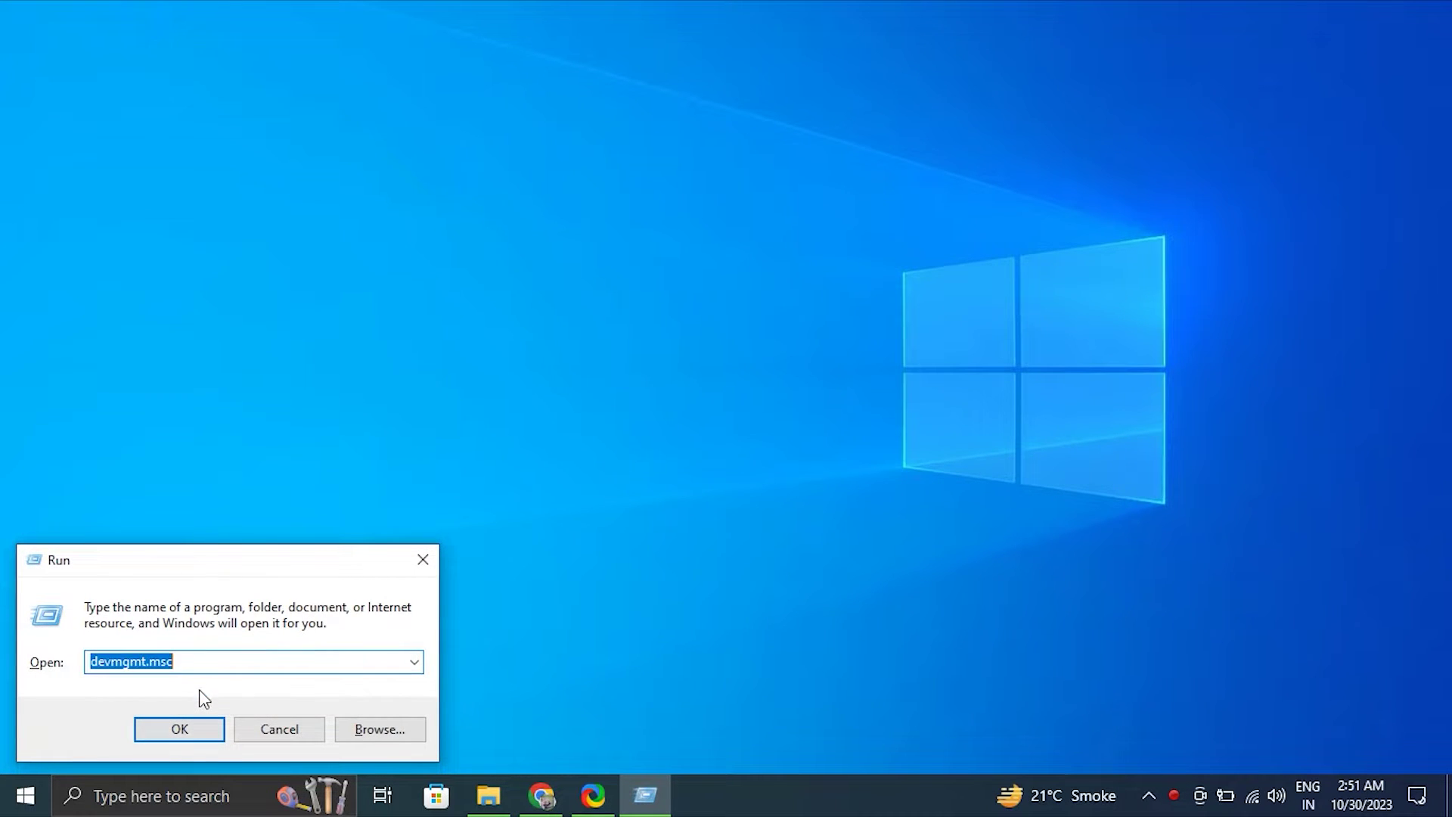
{"action": "left_click", "coordinate": [188, 725]}
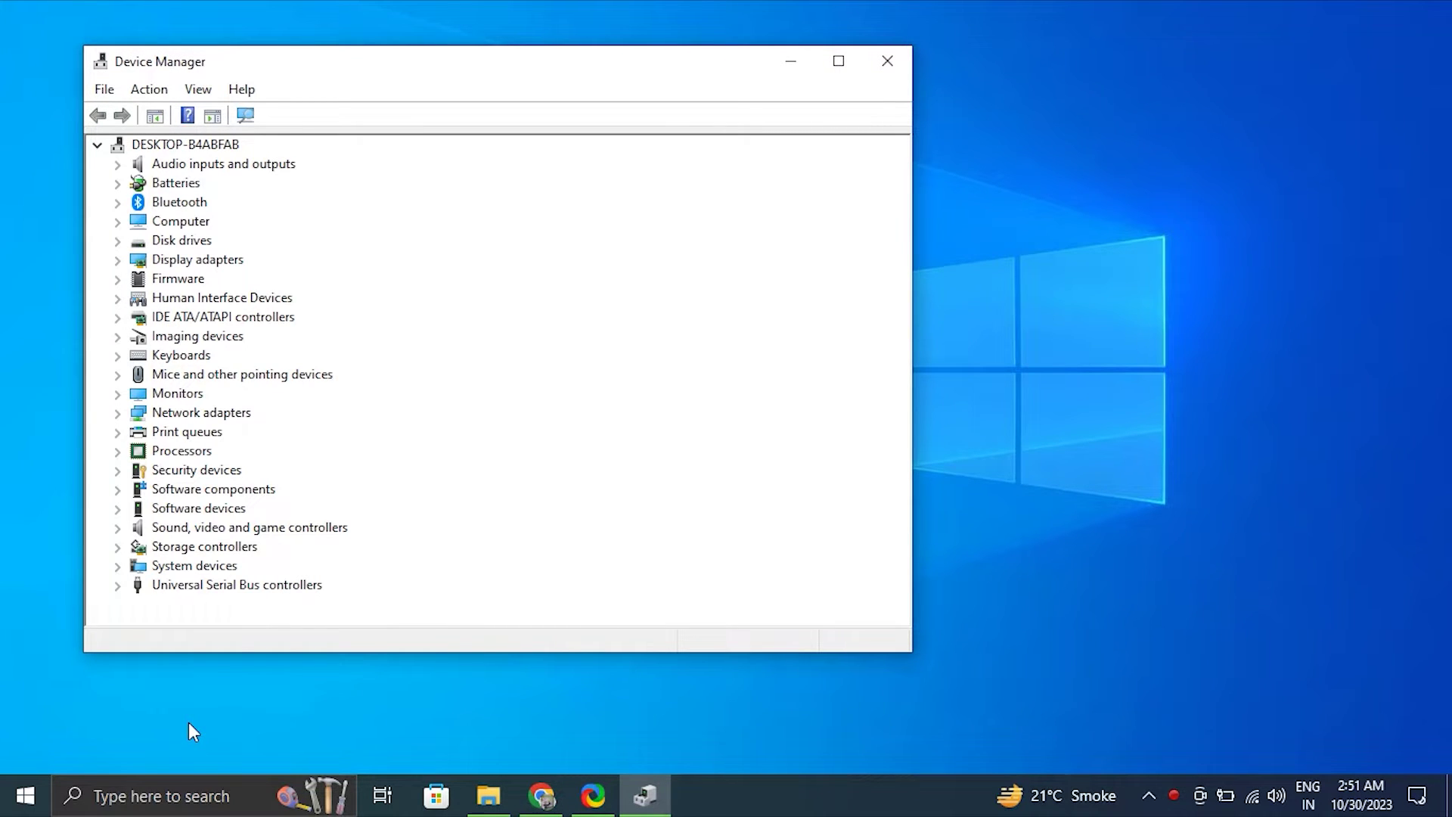
{"action": "left_click", "coordinate": [117, 242]}
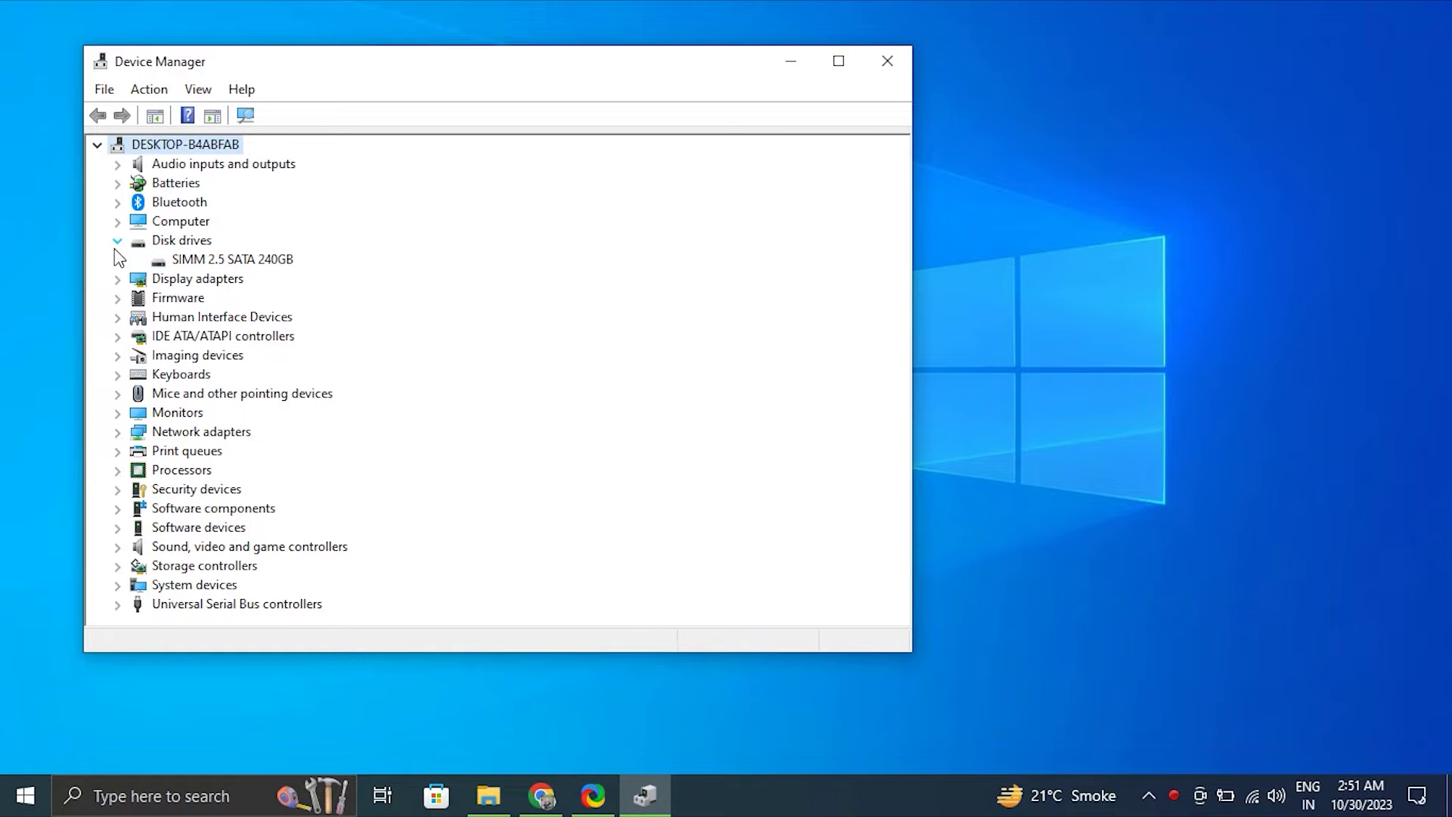
{"action": "right_click", "coordinate": [184, 260]}
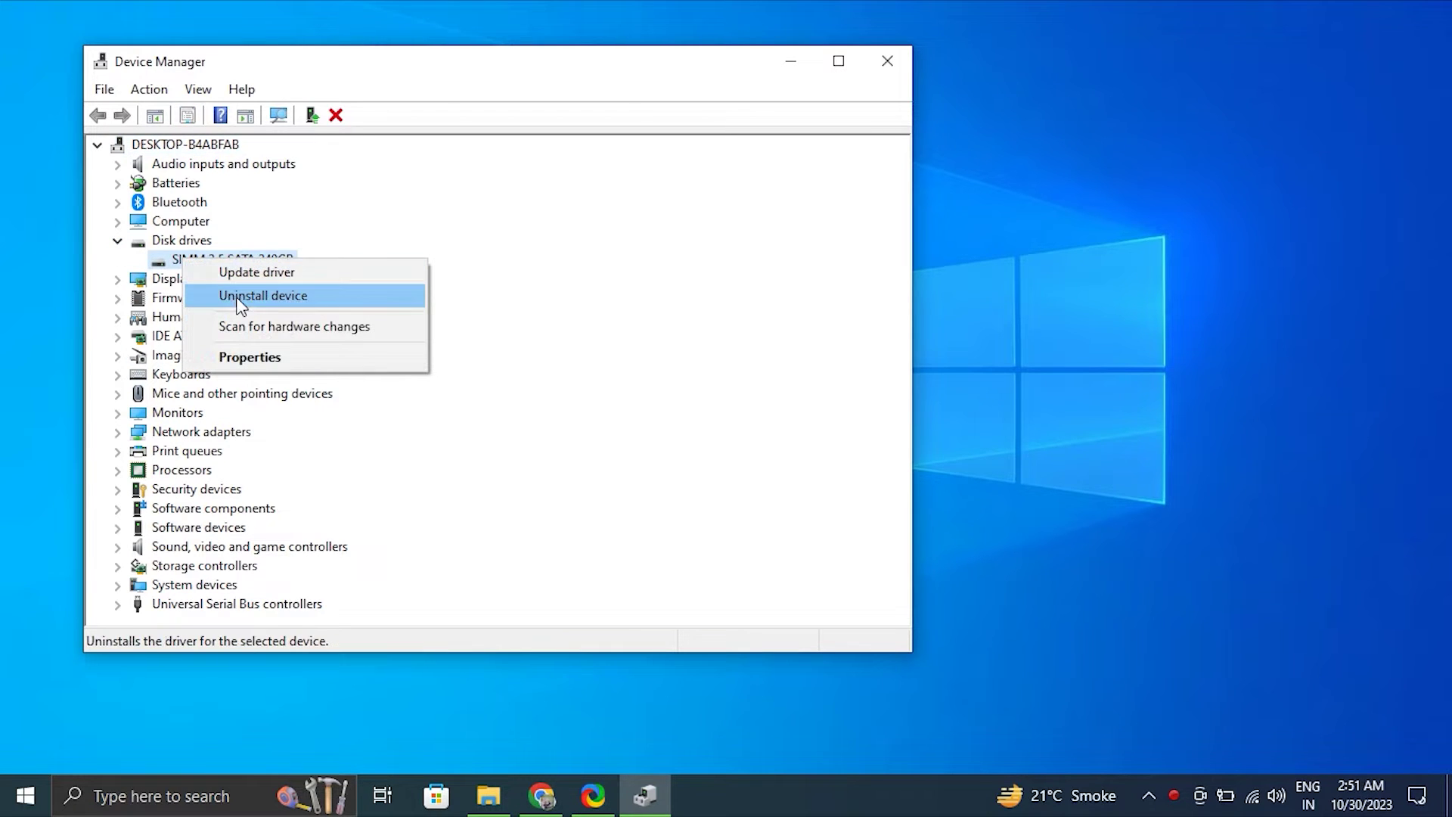
{"action": "left_click", "coordinate": [251, 303]}
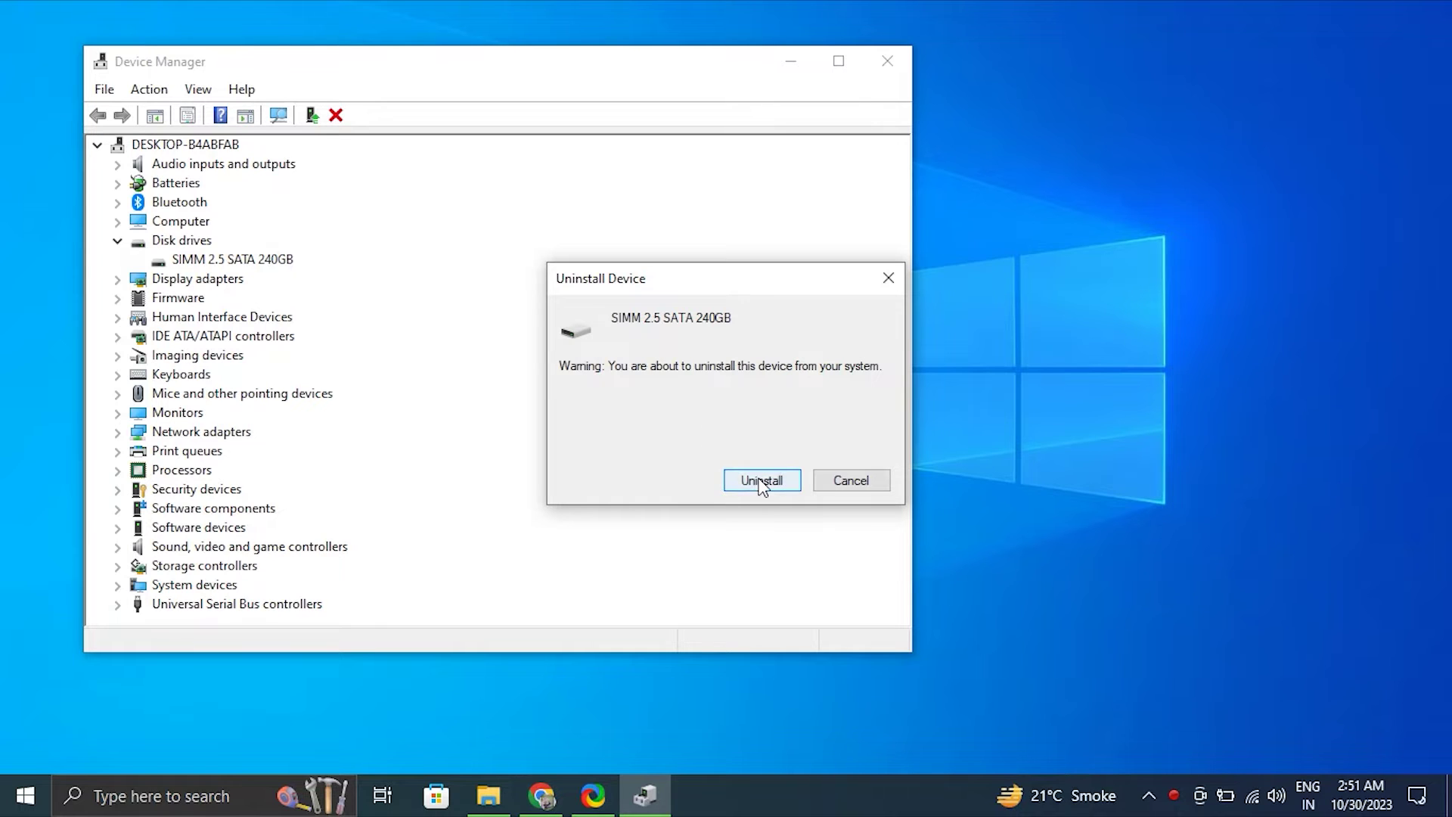
{"action": "left_click", "coordinate": [829, 487]}
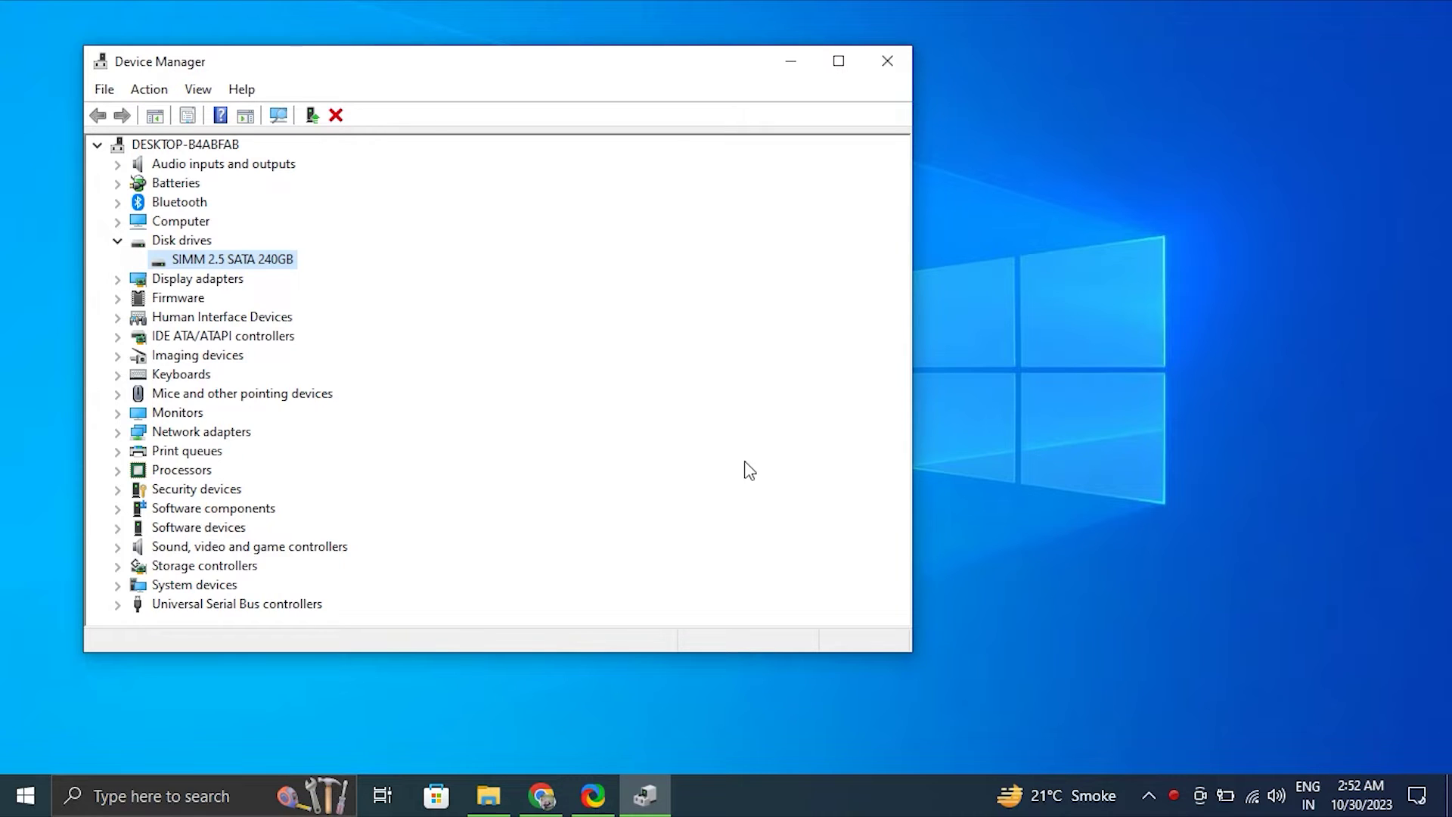
Scan for hardware changes, then bring up the Start power options and dismiss them without restarting
{"action": "left_click", "coordinate": [149, 91]}
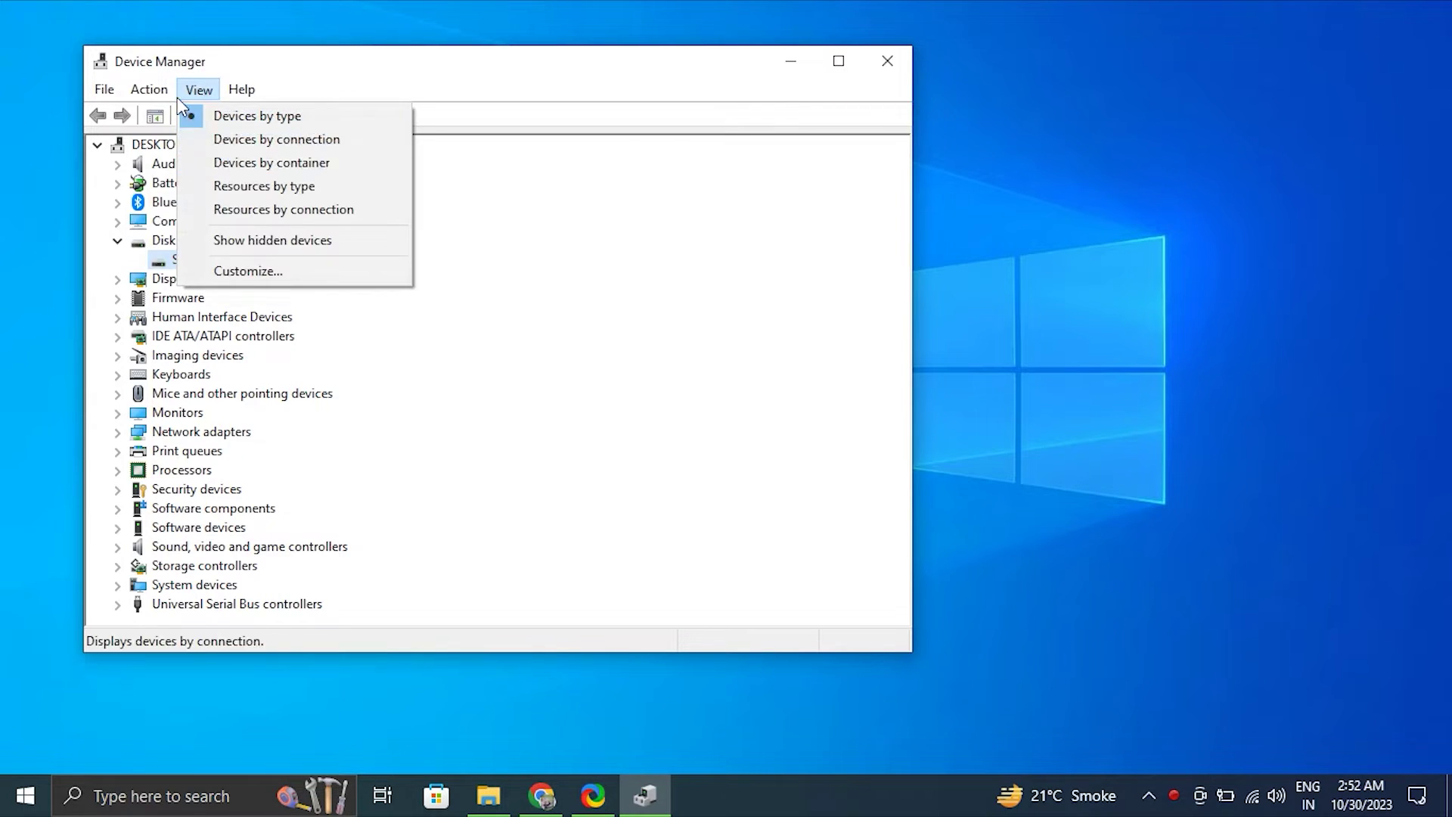
{"action": "left_click", "coordinate": [165, 173]}
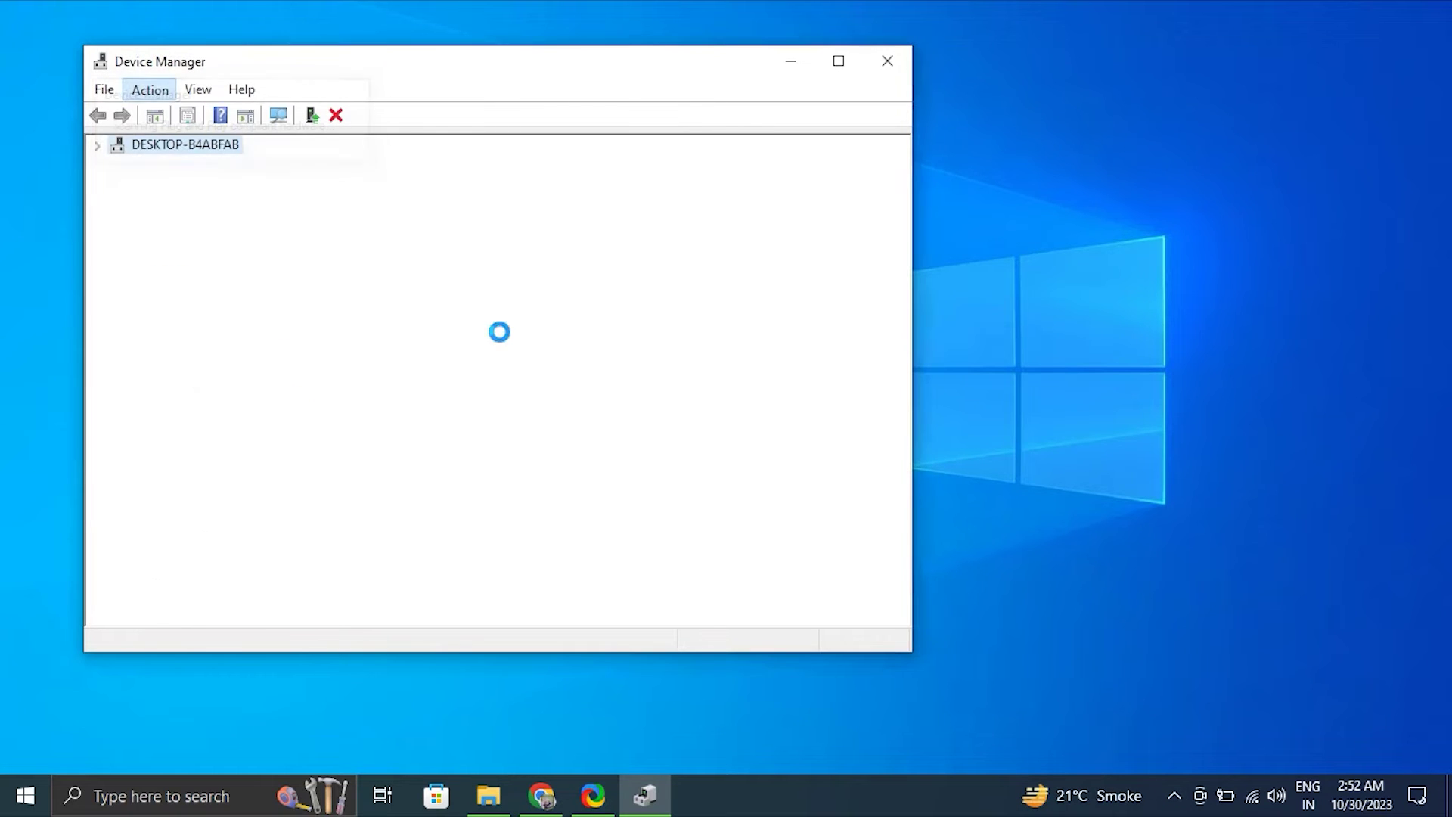
{"action": "left_click", "coordinate": [22, 794]}
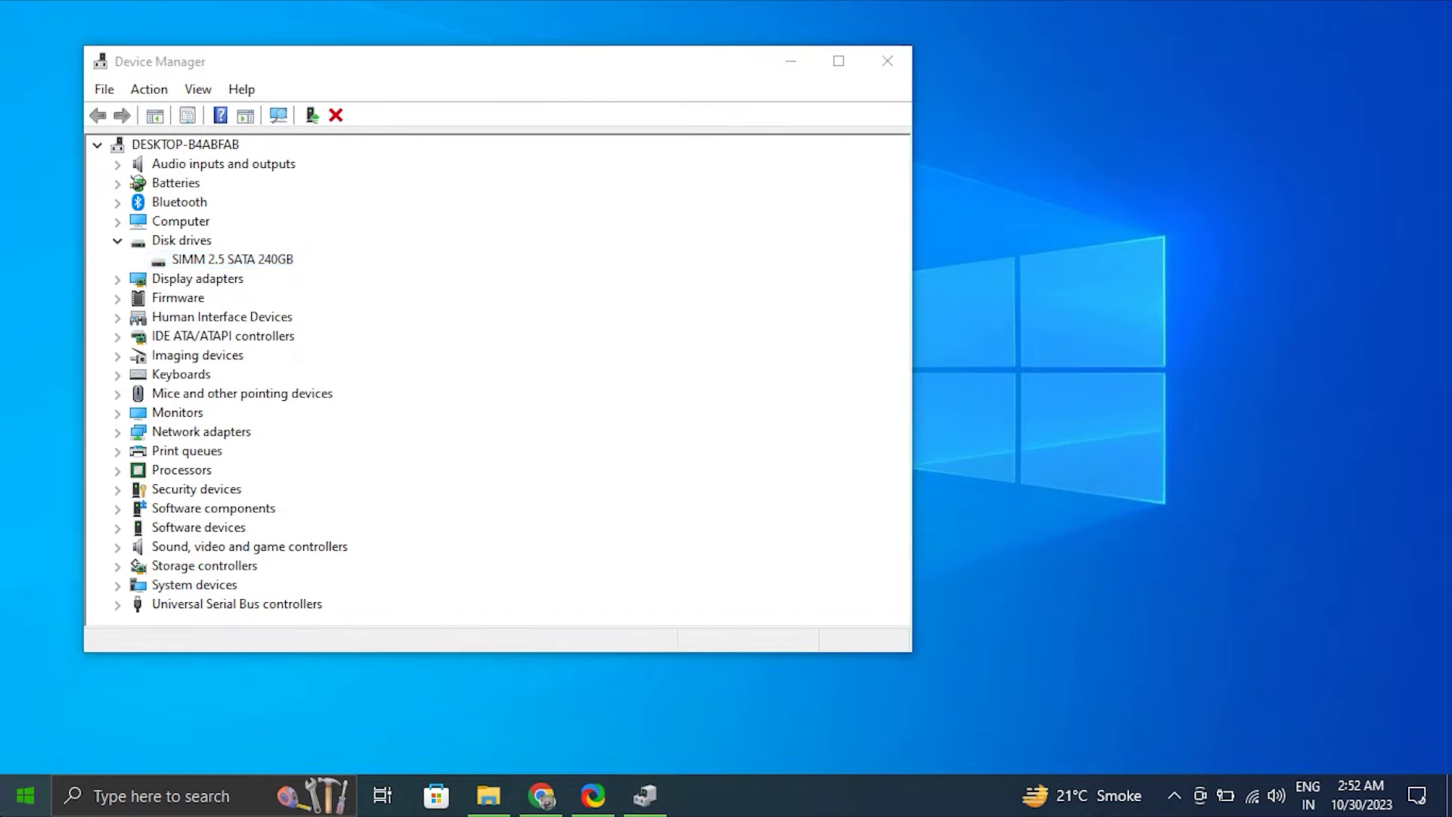
{"action": "left_click", "coordinate": [22, 750]}
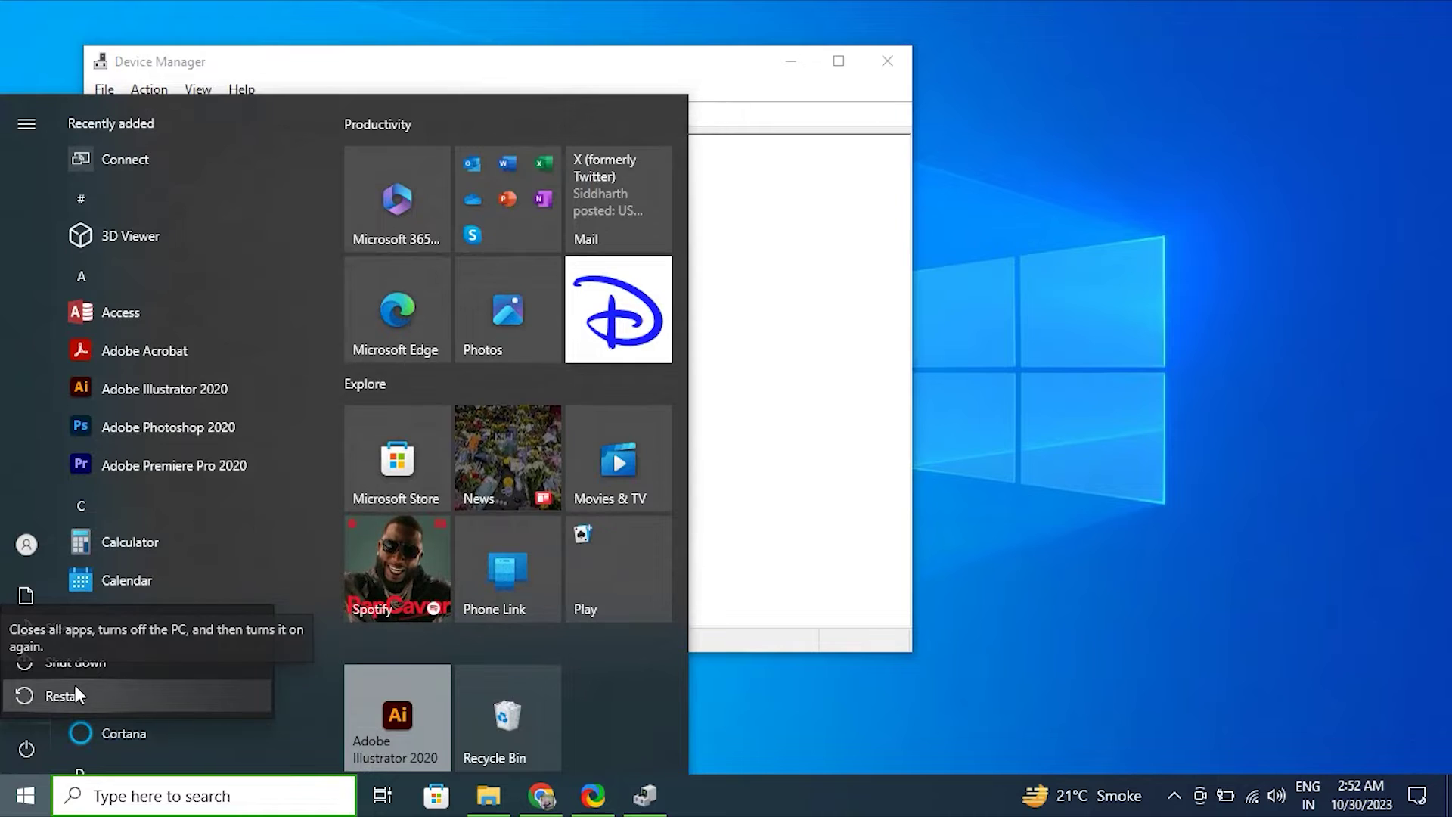
{"action": "left_click", "coordinate": [930, 418]}
{"action": "left_click", "coordinate": [833, 424]}
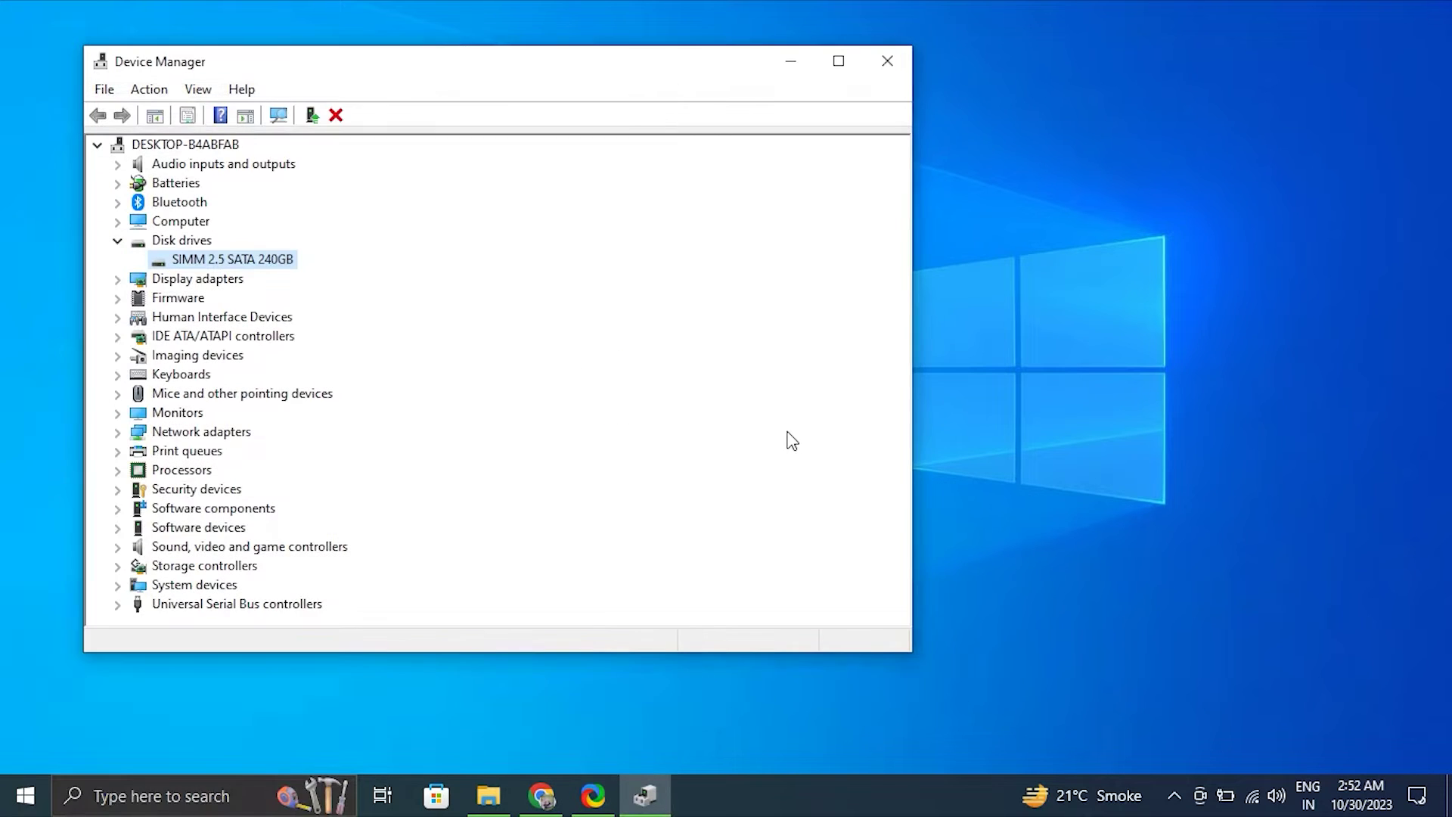
Search automatically for an updated SIMM disk driver, confirm the best is installed, and close Device Manager
{"action": "right_click", "coordinate": [217, 261]}
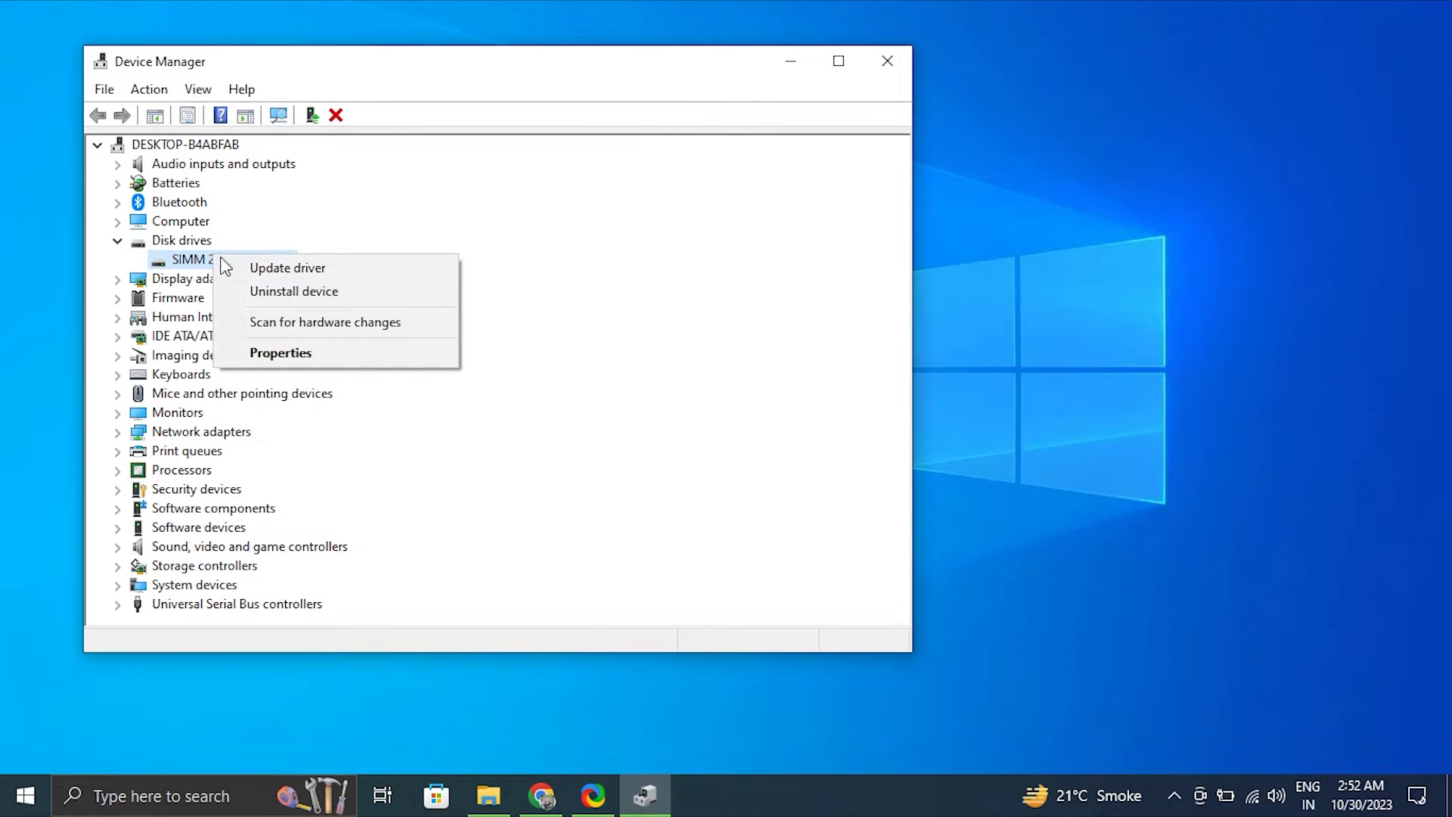
{"action": "left_click", "coordinate": [231, 268]}
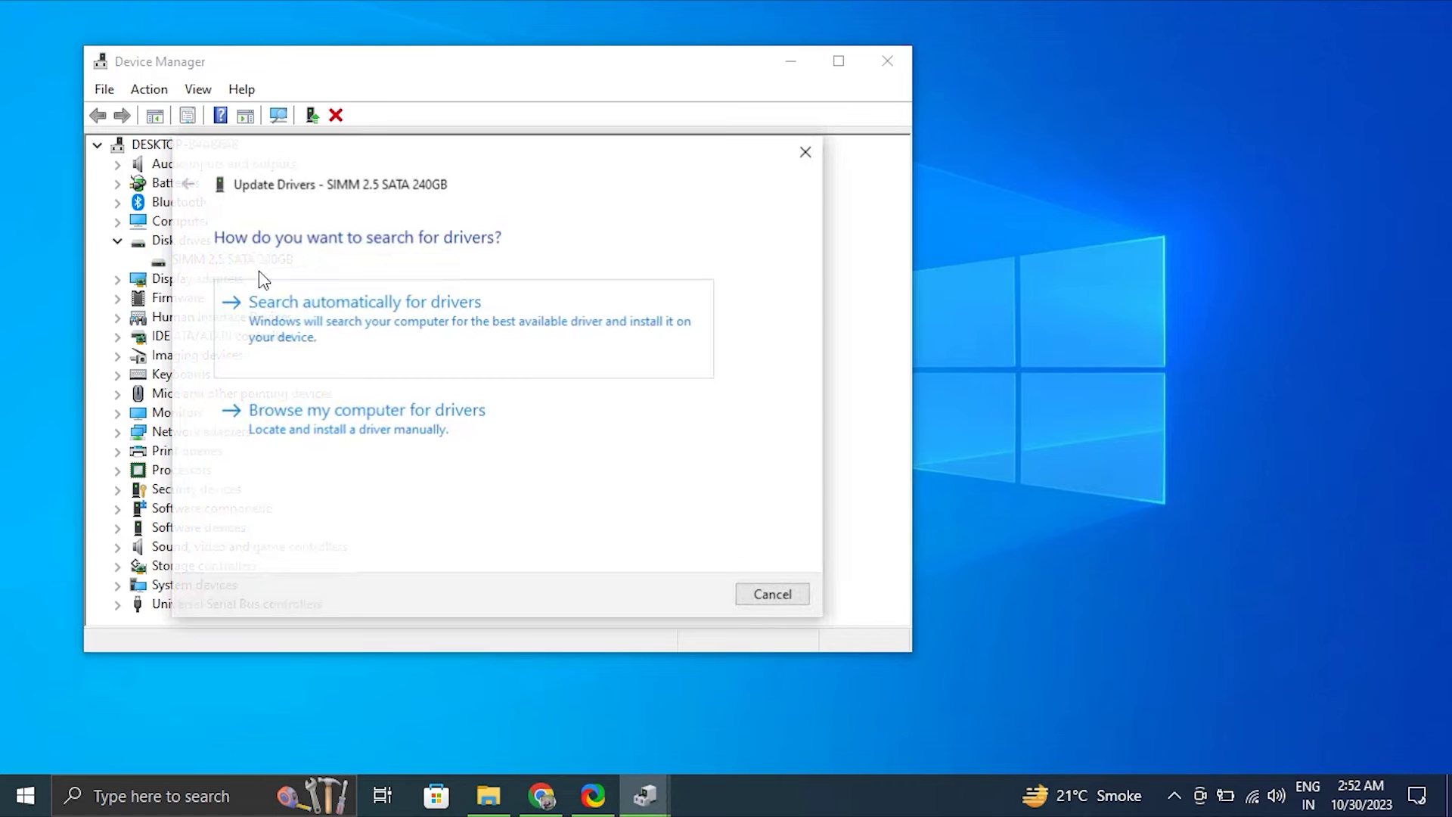
{"action": "left_click", "coordinate": [377, 301]}
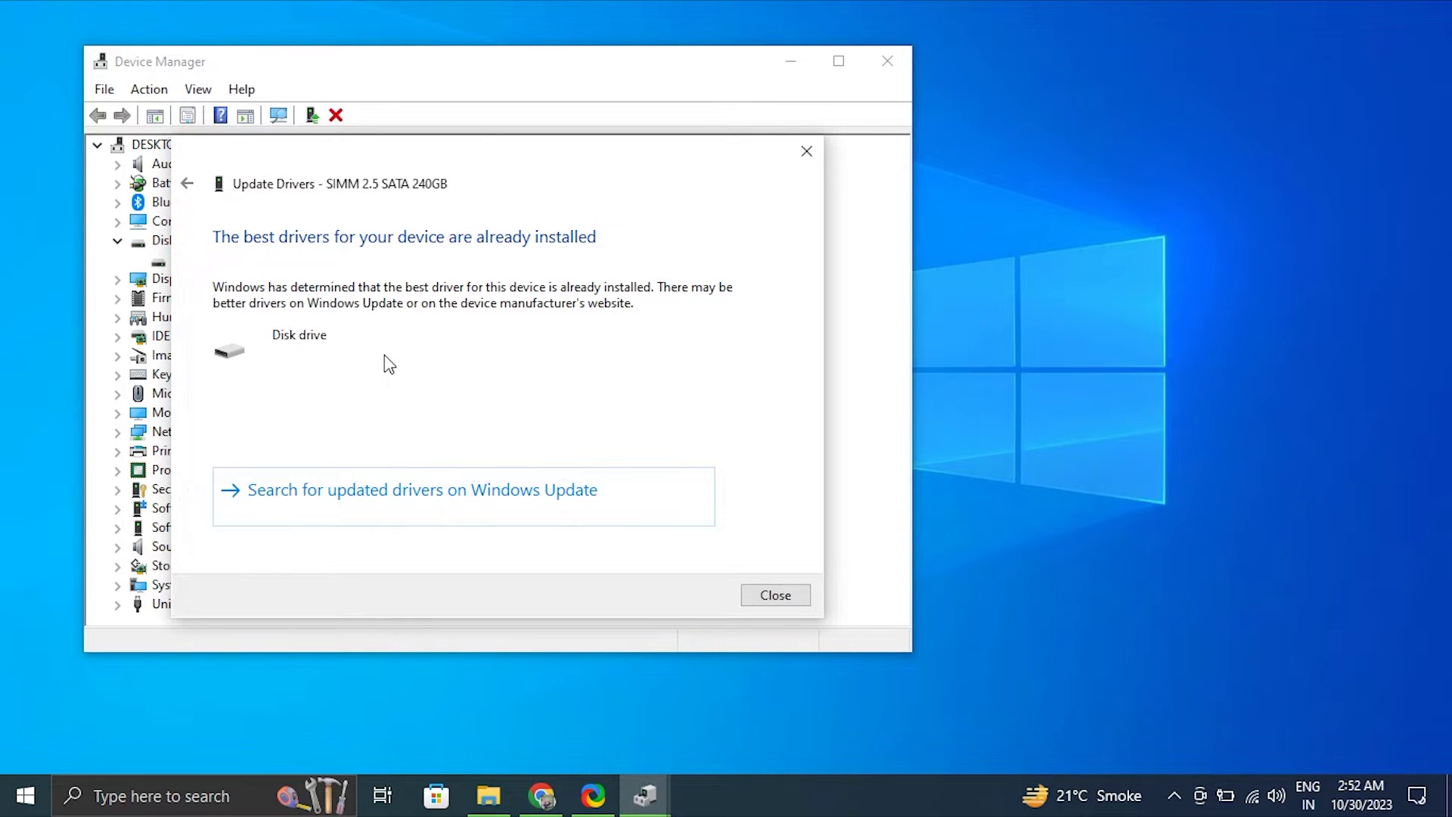
{"action": "left_click", "coordinate": [779, 598]}
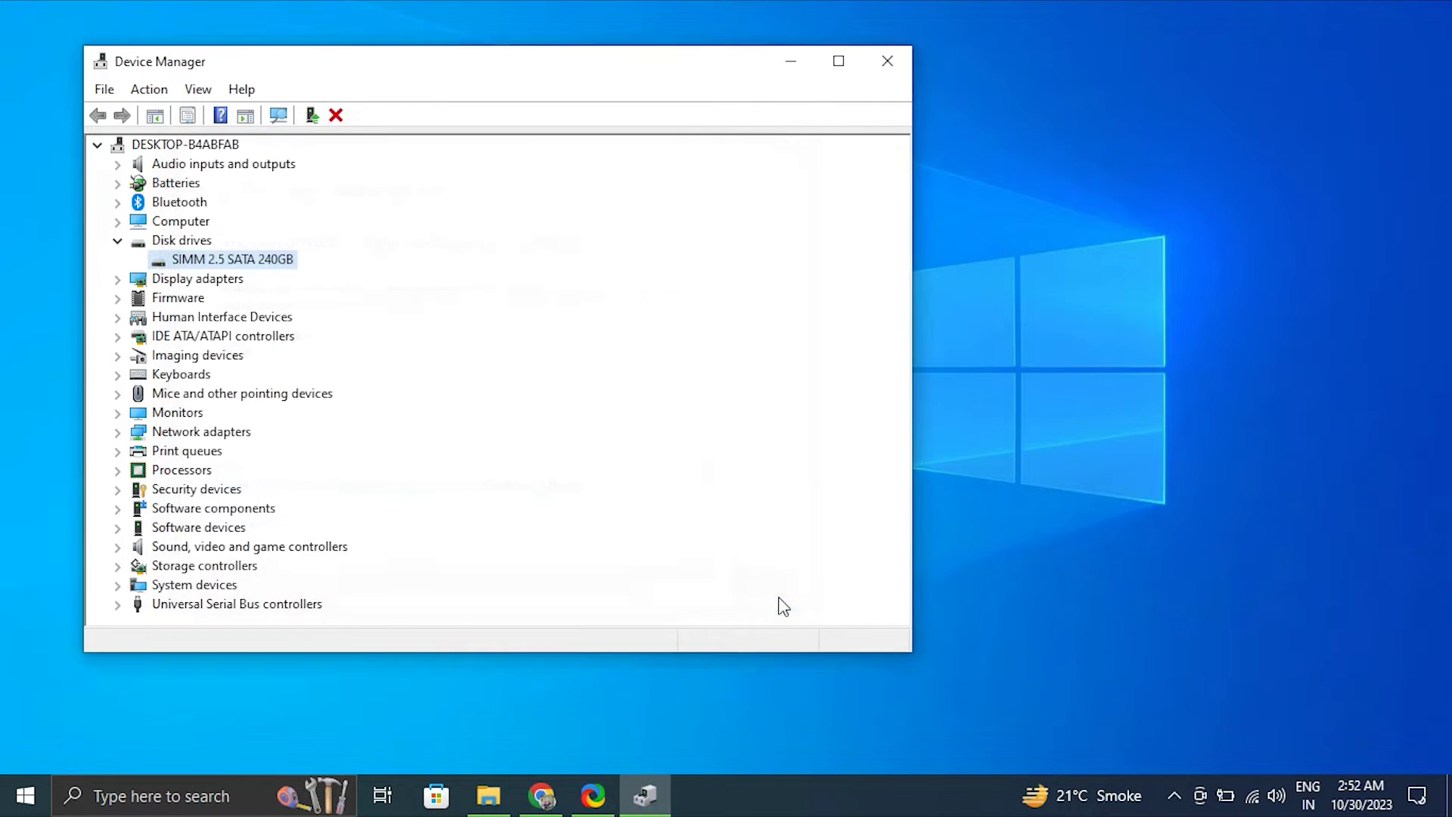
{"action": "left_click", "coordinate": [888, 61]}
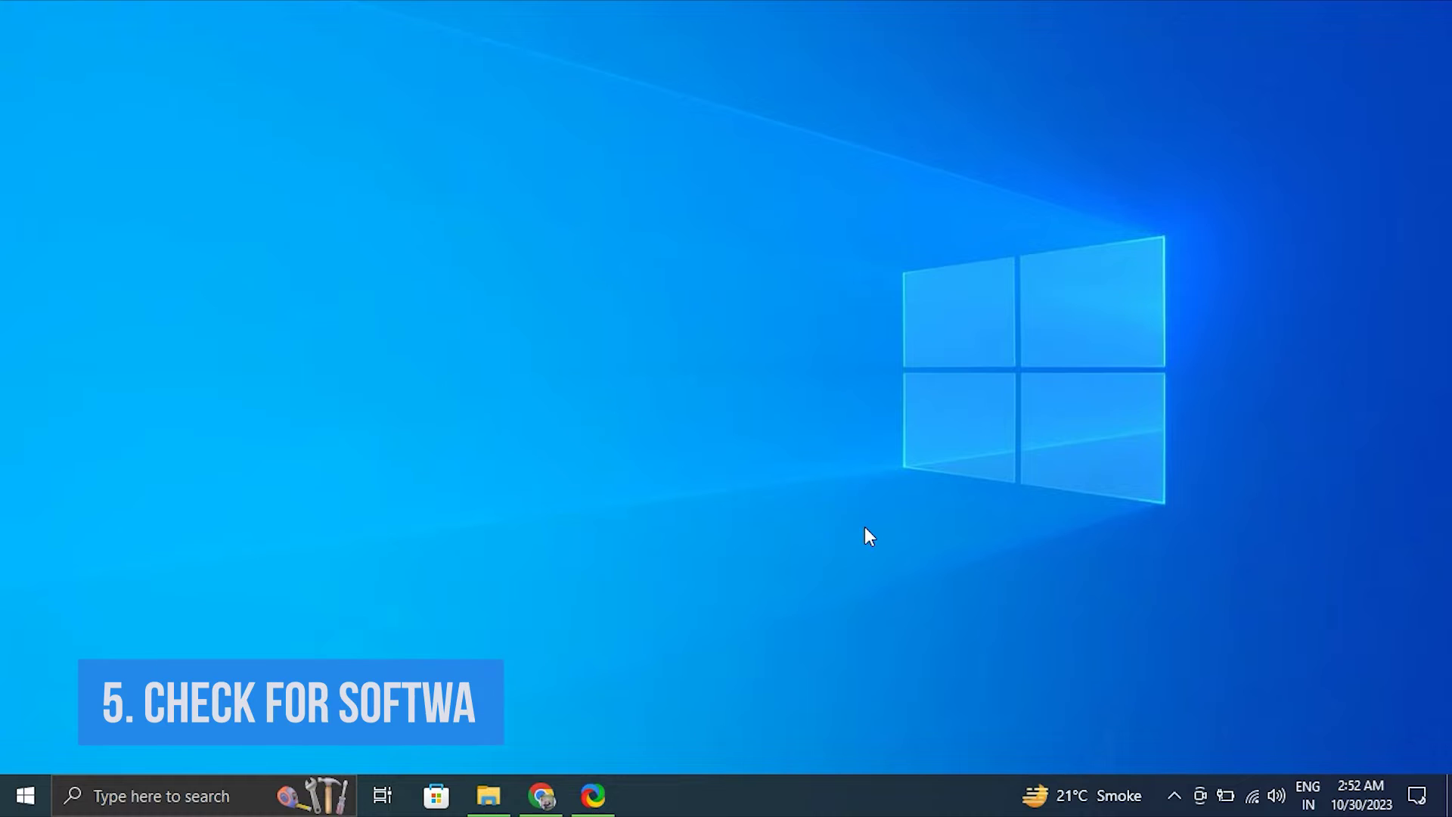
In msconfig's Services tab, hide all Microsoft services and disable all remaining ones
{"action": "key", "text": "super+r"}
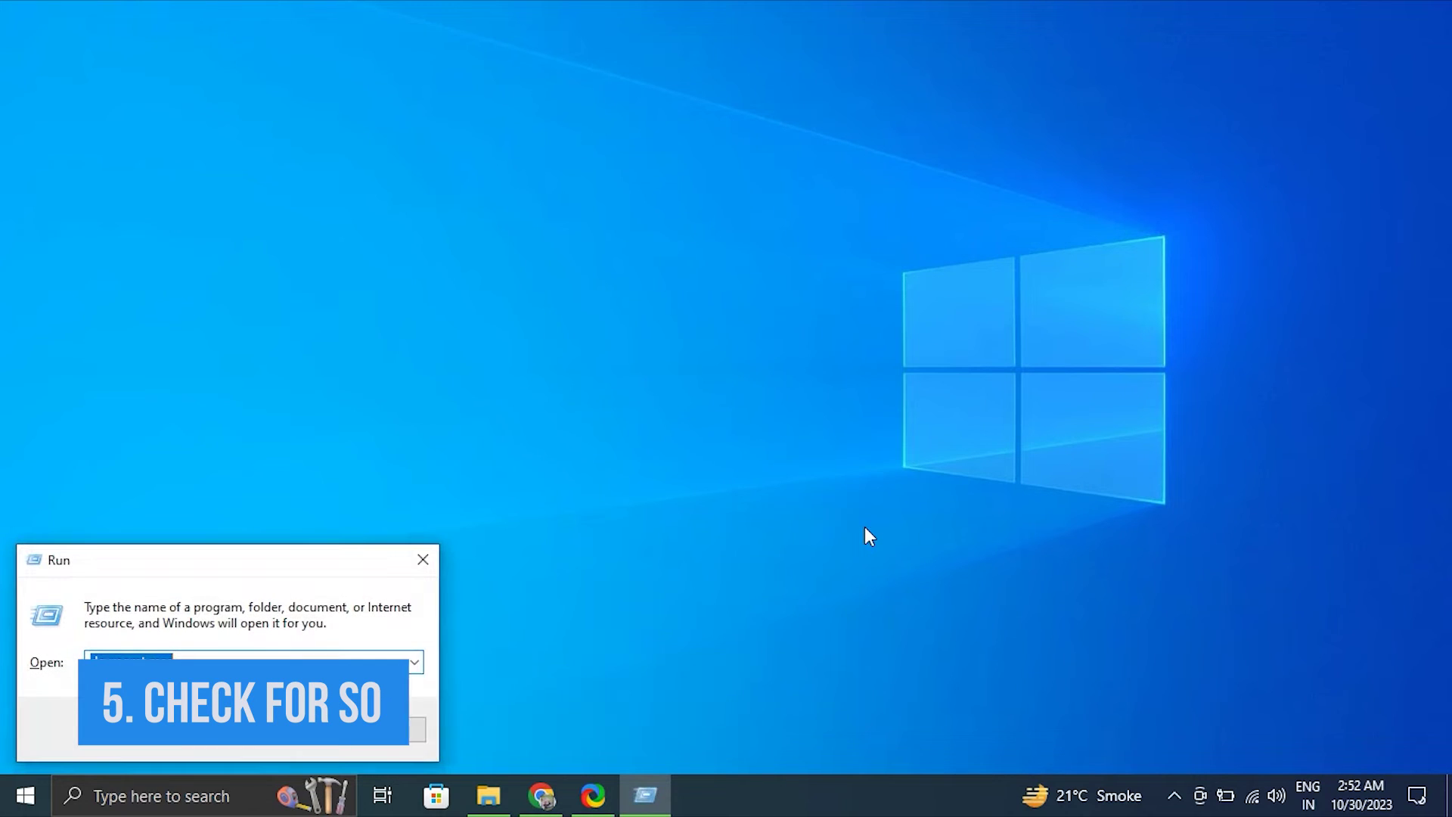
{"action": "type", "text": "MSC"}
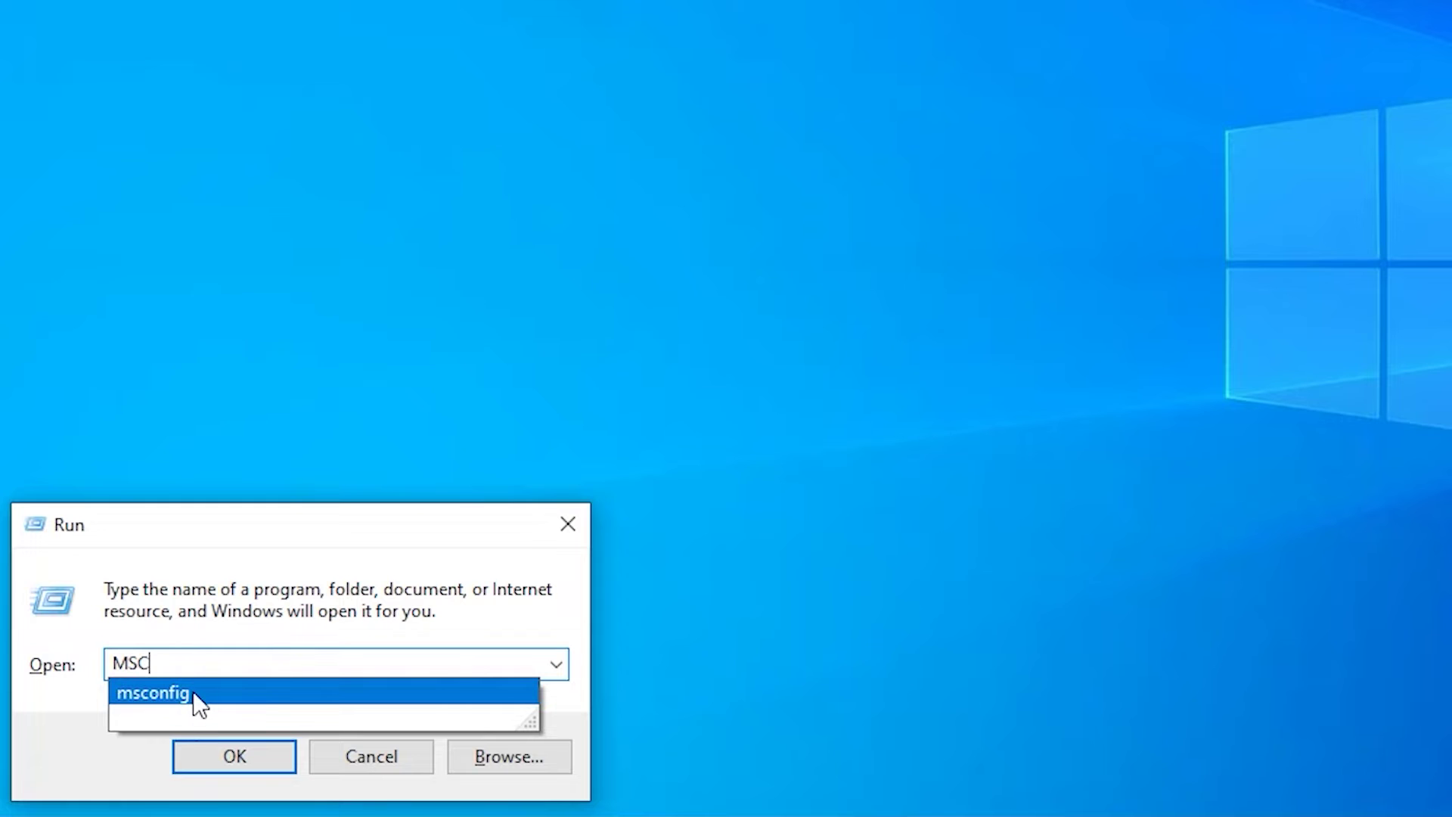
{"action": "left_click", "coordinate": [198, 694]}
{"action": "left_click", "coordinate": [234, 763]}
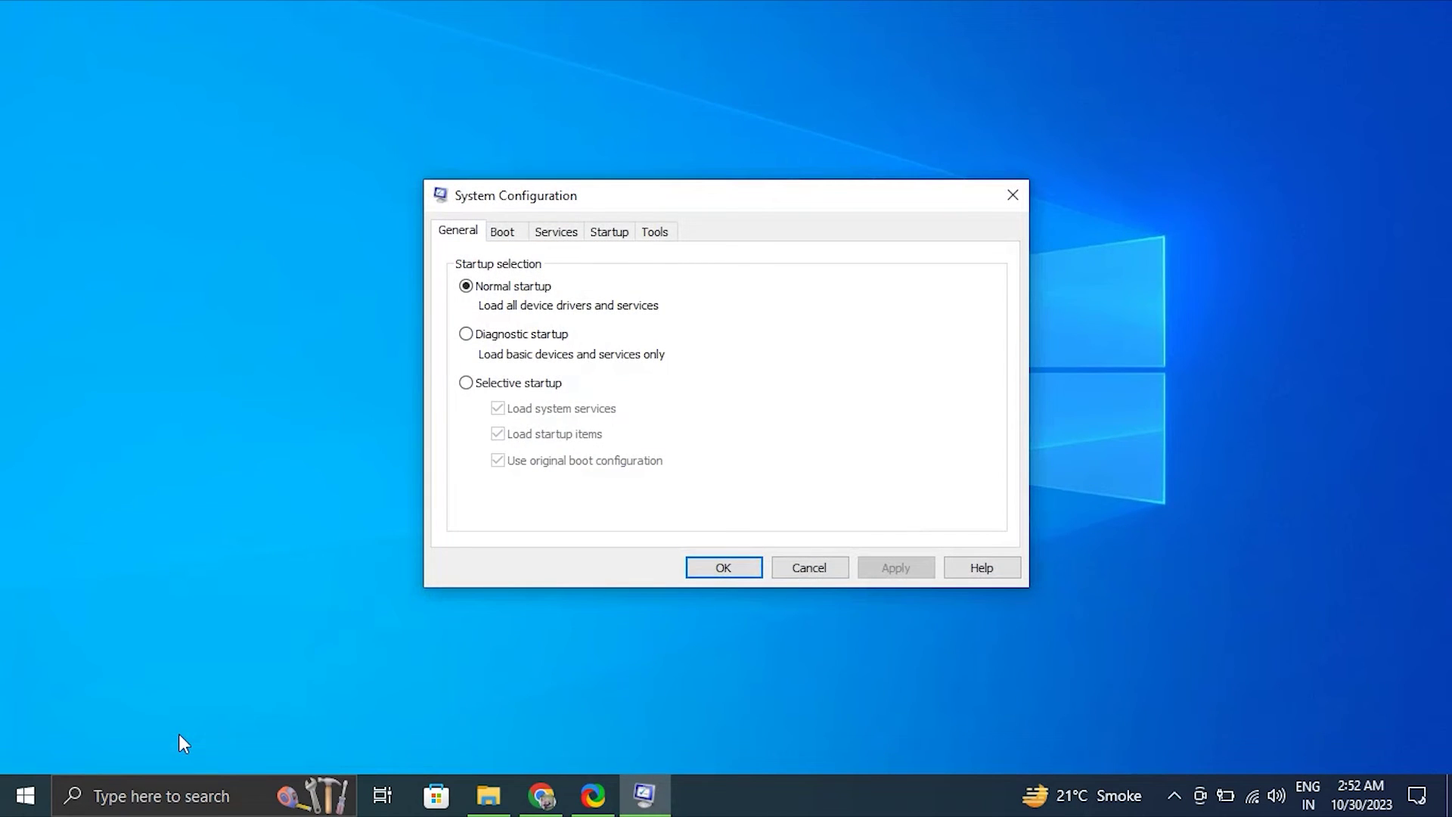
{"action": "left_click", "coordinate": [556, 231]}
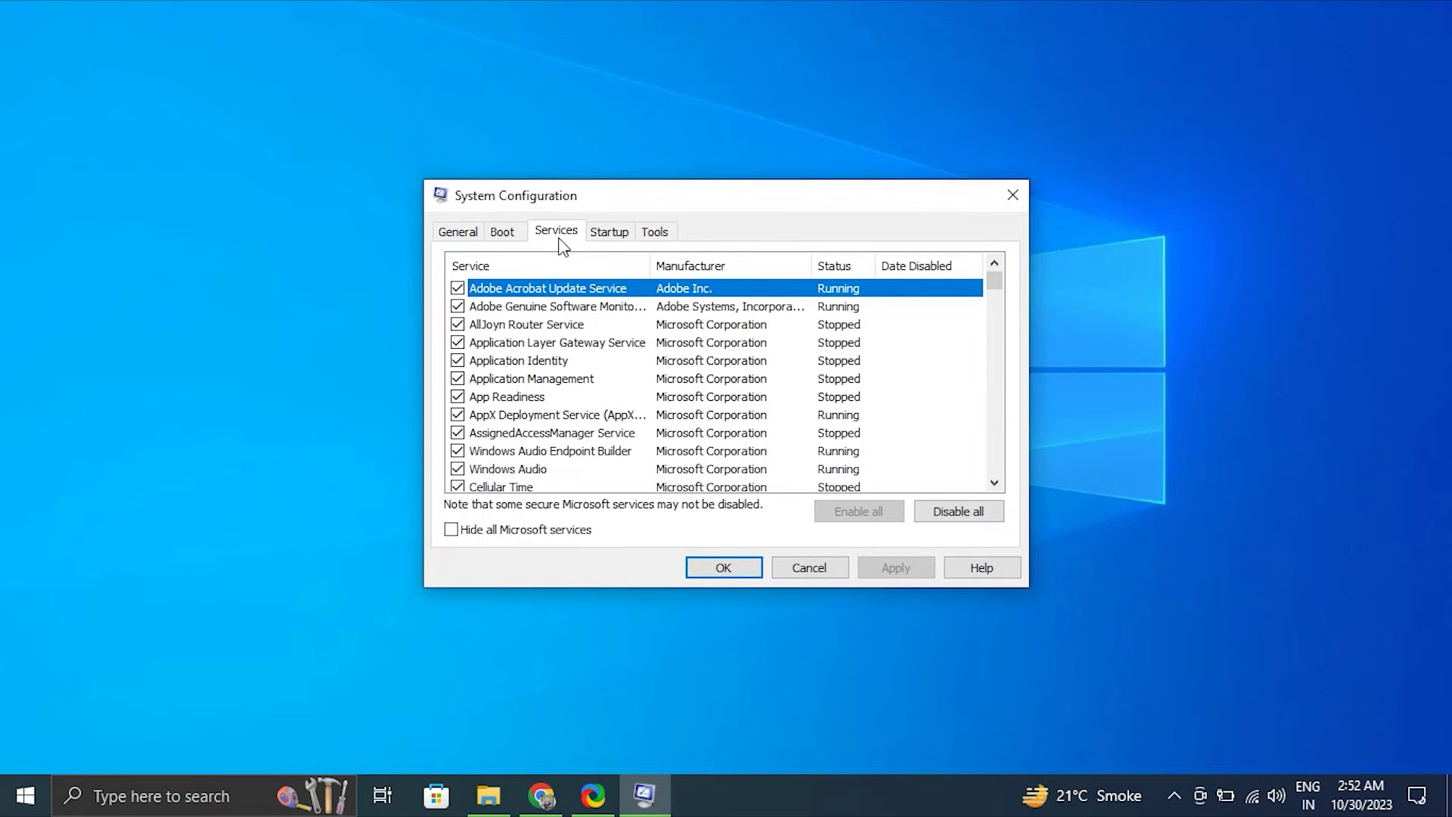
{"action": "left_click", "coordinate": [451, 529]}
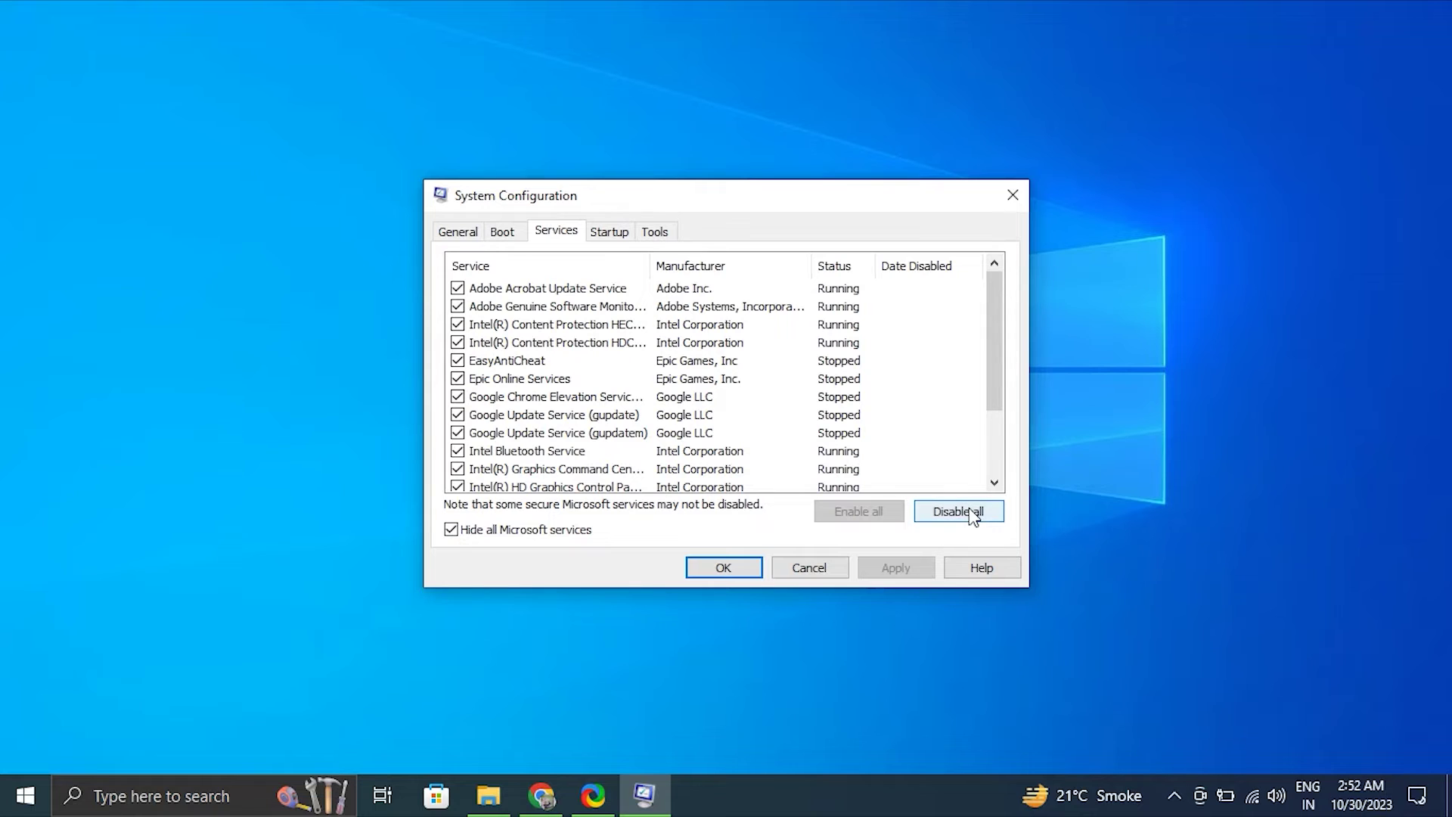
{"action": "left_click", "coordinate": [610, 232]}
Review startup apps like ShareX in Task Manager, apply with OK, and dismiss the restart options
{"action": "left_click", "coordinate": [683, 295]}
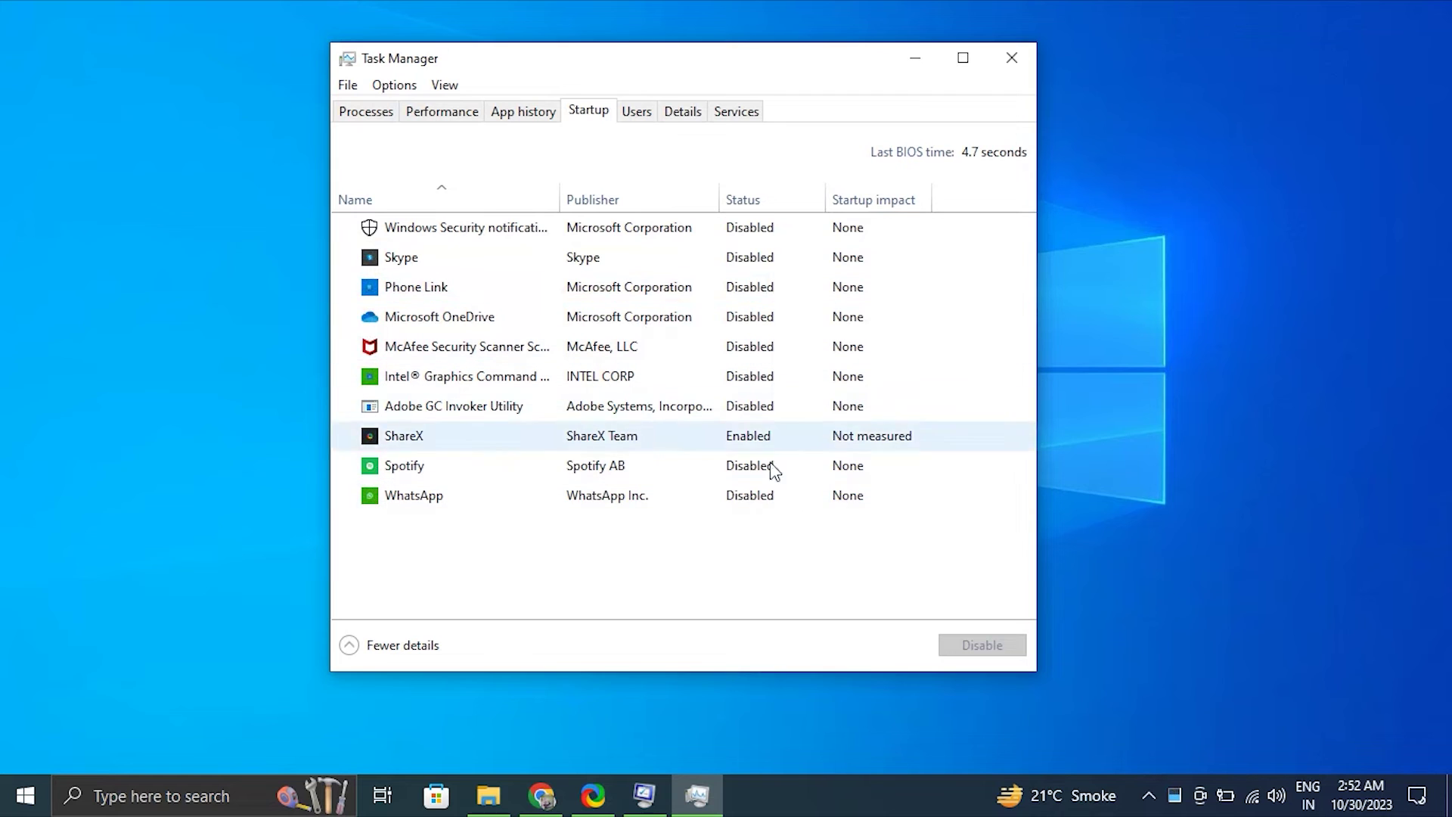
{"action": "left_click", "coordinate": [762, 441]}
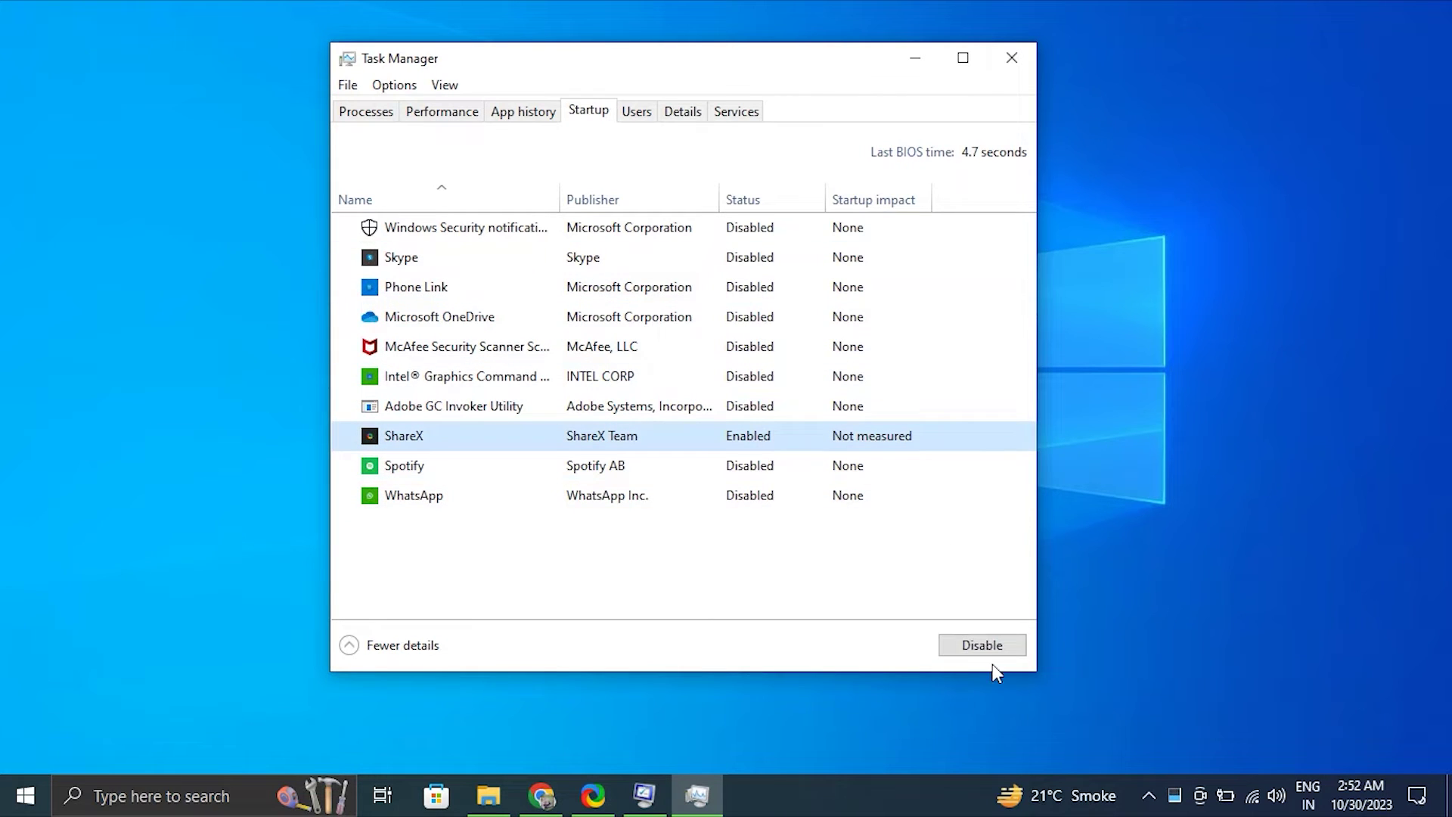
{"action": "left_click", "coordinate": [1011, 57]}
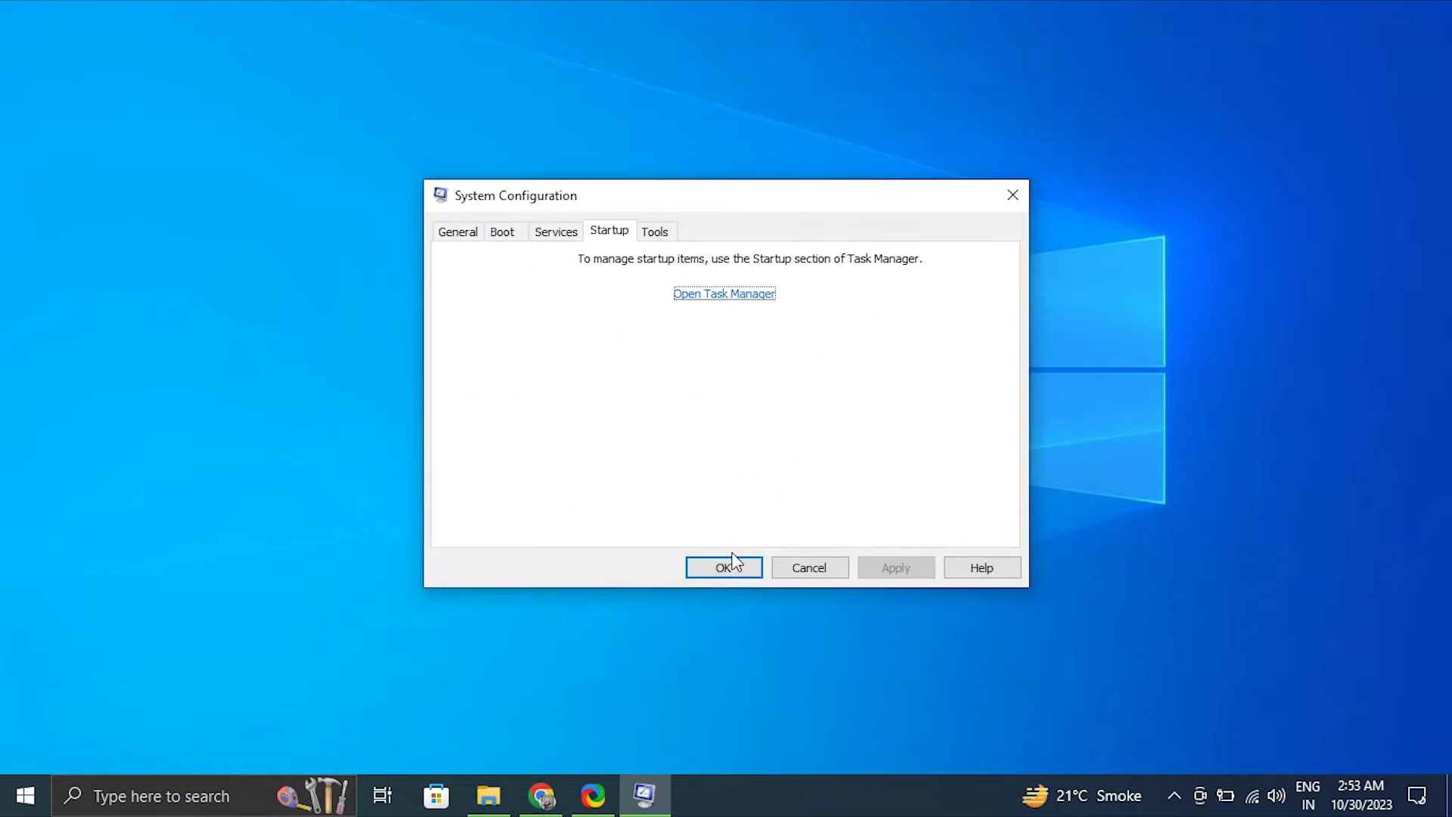
{"action": "left_click", "coordinate": [732, 565]}
{"action": "left_click", "coordinate": [25, 795]}
{"action": "left_click", "coordinate": [27, 749]}
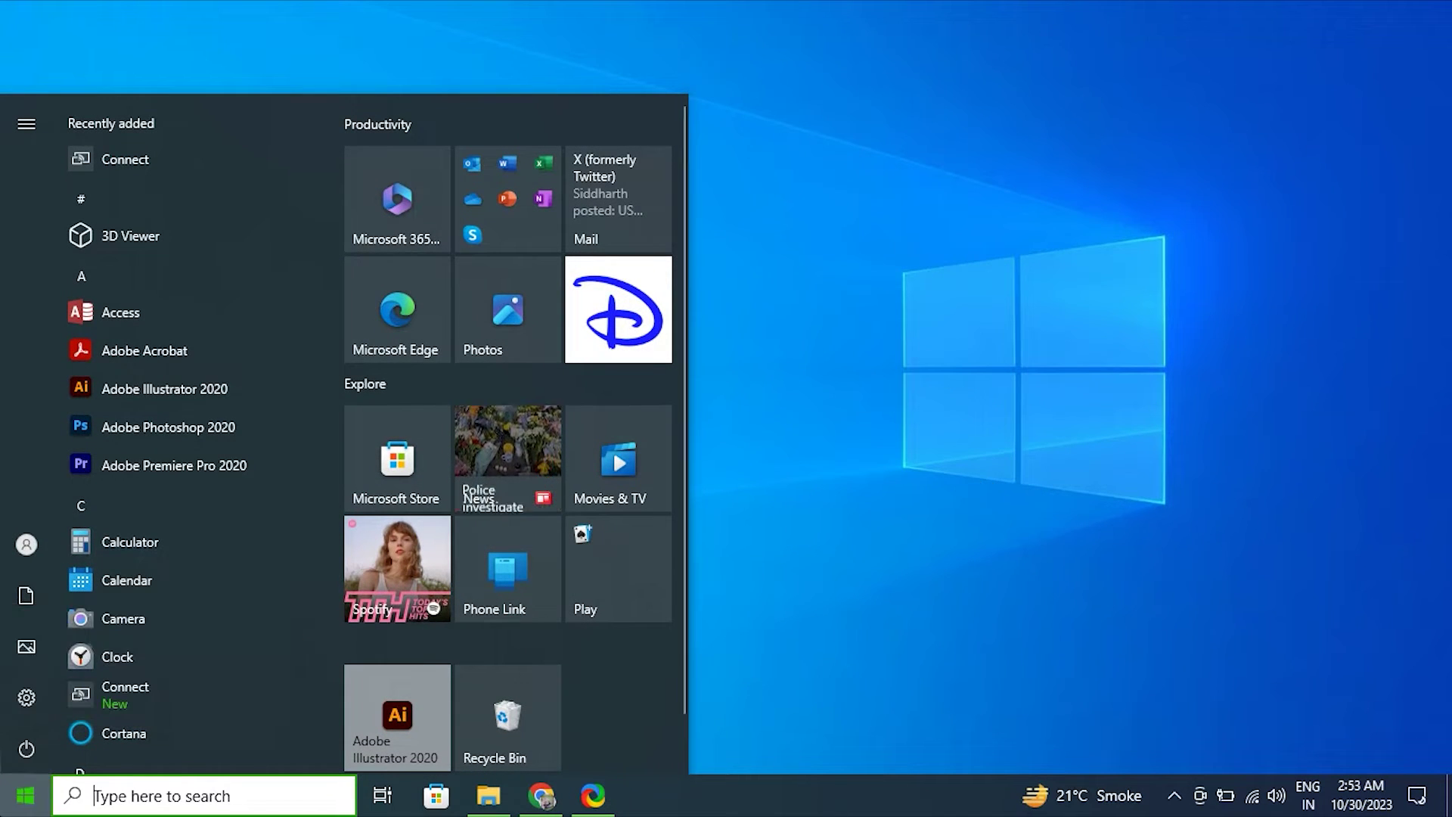
{"action": "left_click", "coordinate": [1171, 372]}
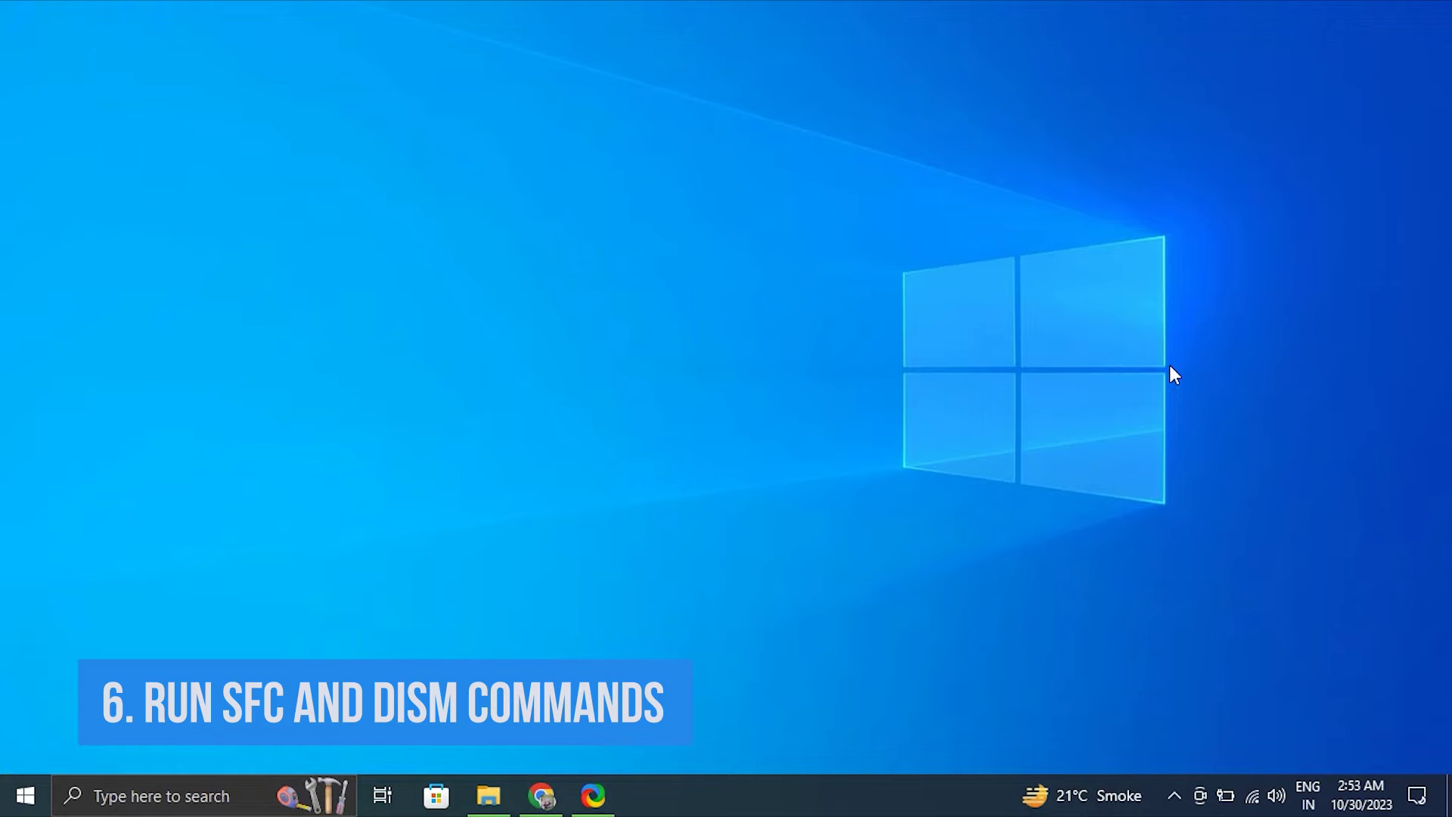
In an administrator Command Prompt, run sfc /scannow and then DISM /Online /Cleanup-Image /RestoreHealth
{"action": "left_click", "coordinate": [116, 796]}
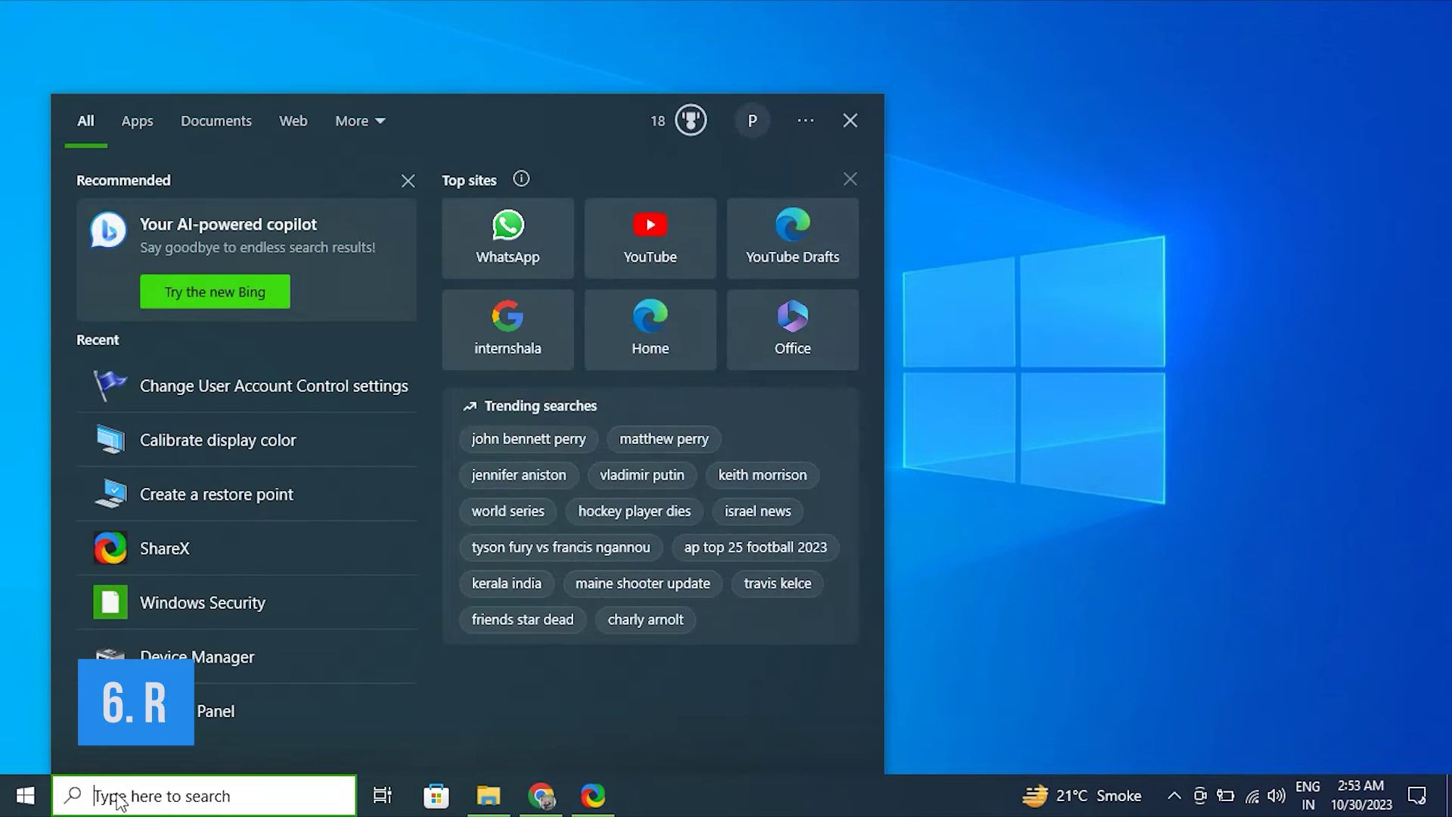
{"action": "type", "text": "COMM"}
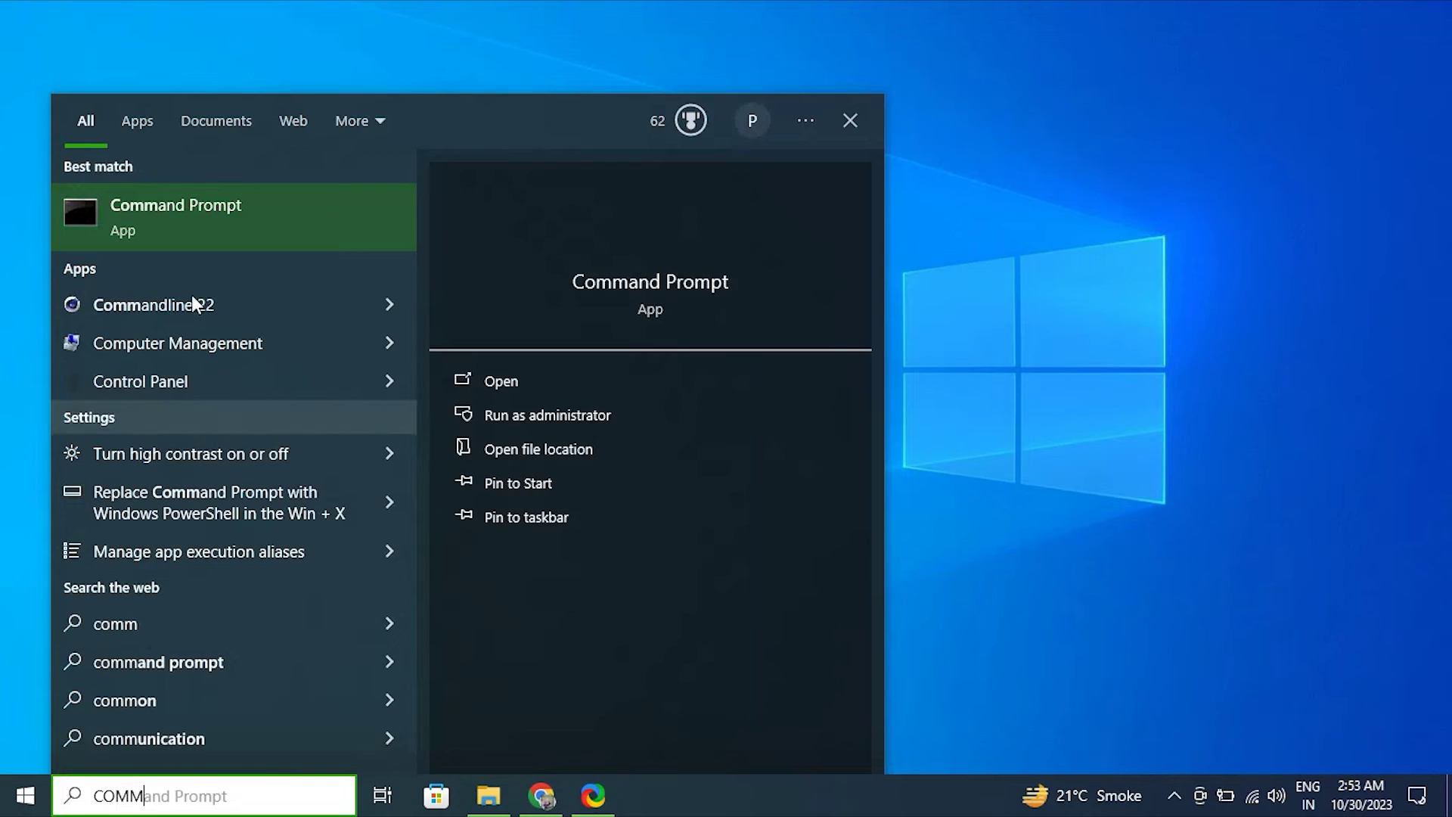
{"action": "right_click", "coordinate": [199, 210]}
{"action": "left_click", "coordinate": [310, 233]}
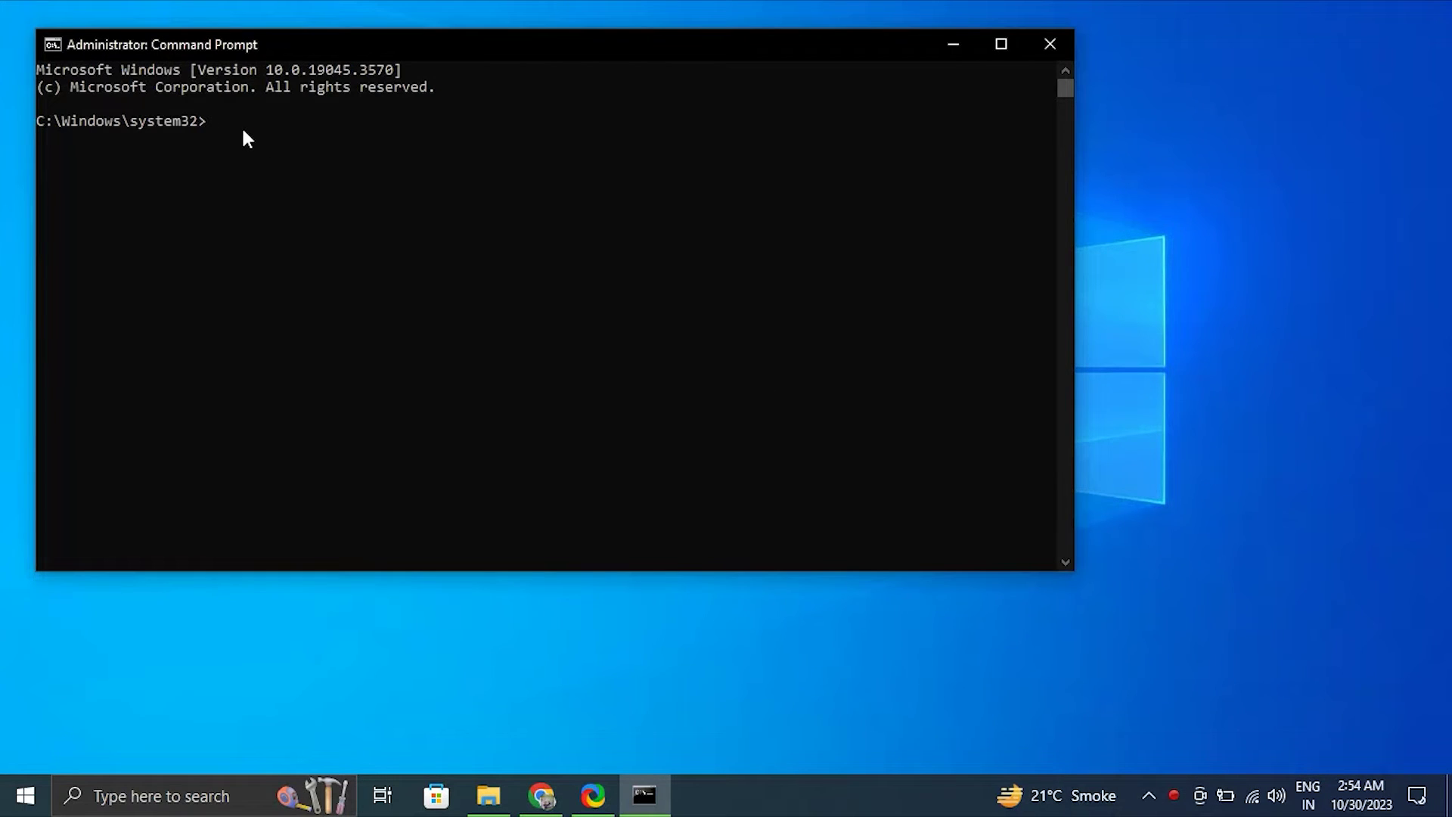
{"action": "type", "text": "sfc /scannow"}
{"action": "key", "text": "Return"}
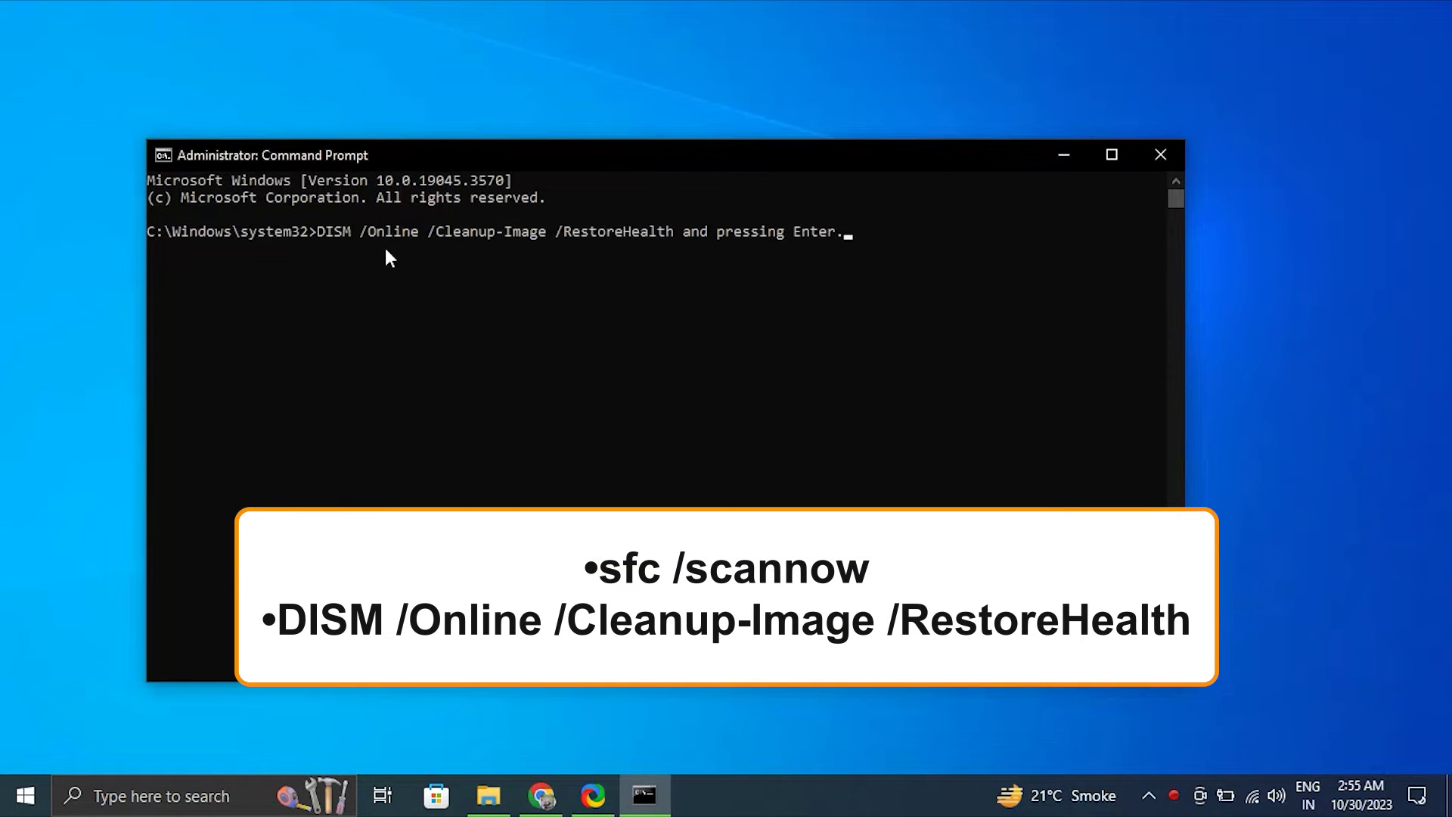
{"action": "key", "text": "Return"}
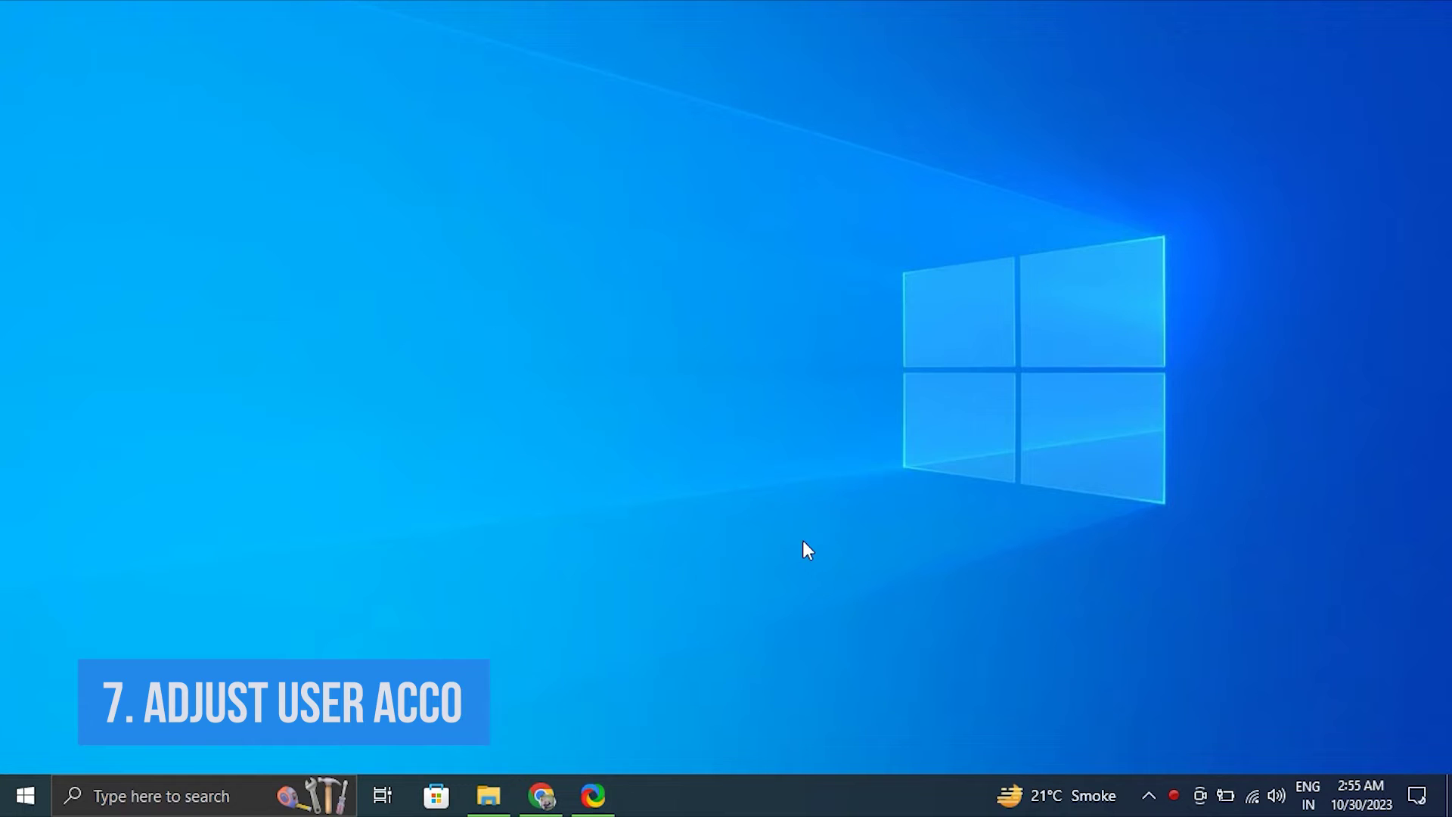
{"action": "left_click", "coordinate": [127, 795]}
{"action": "type", "text": "UAC"}
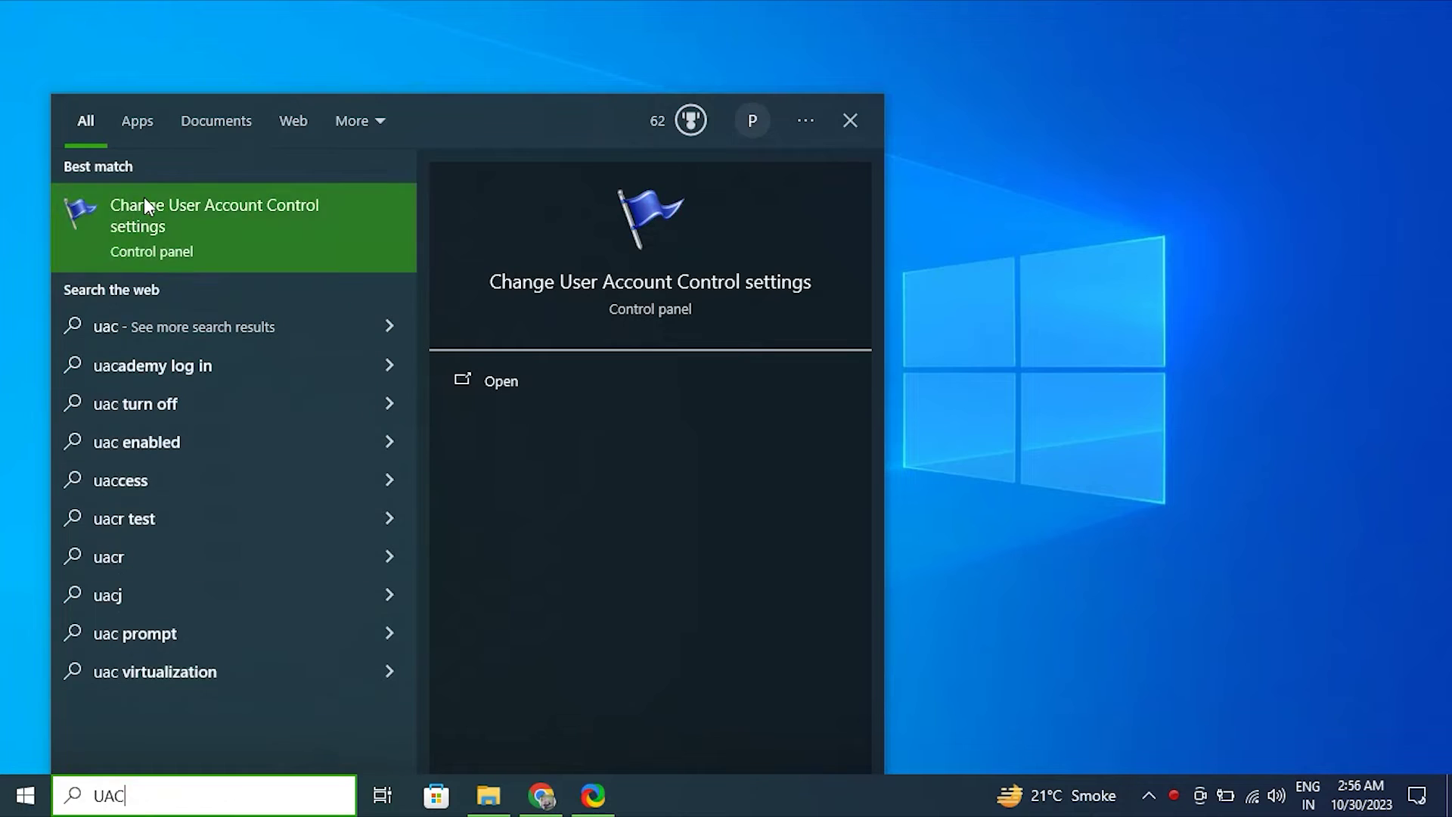
{"action": "left_click", "coordinate": [143, 200]}
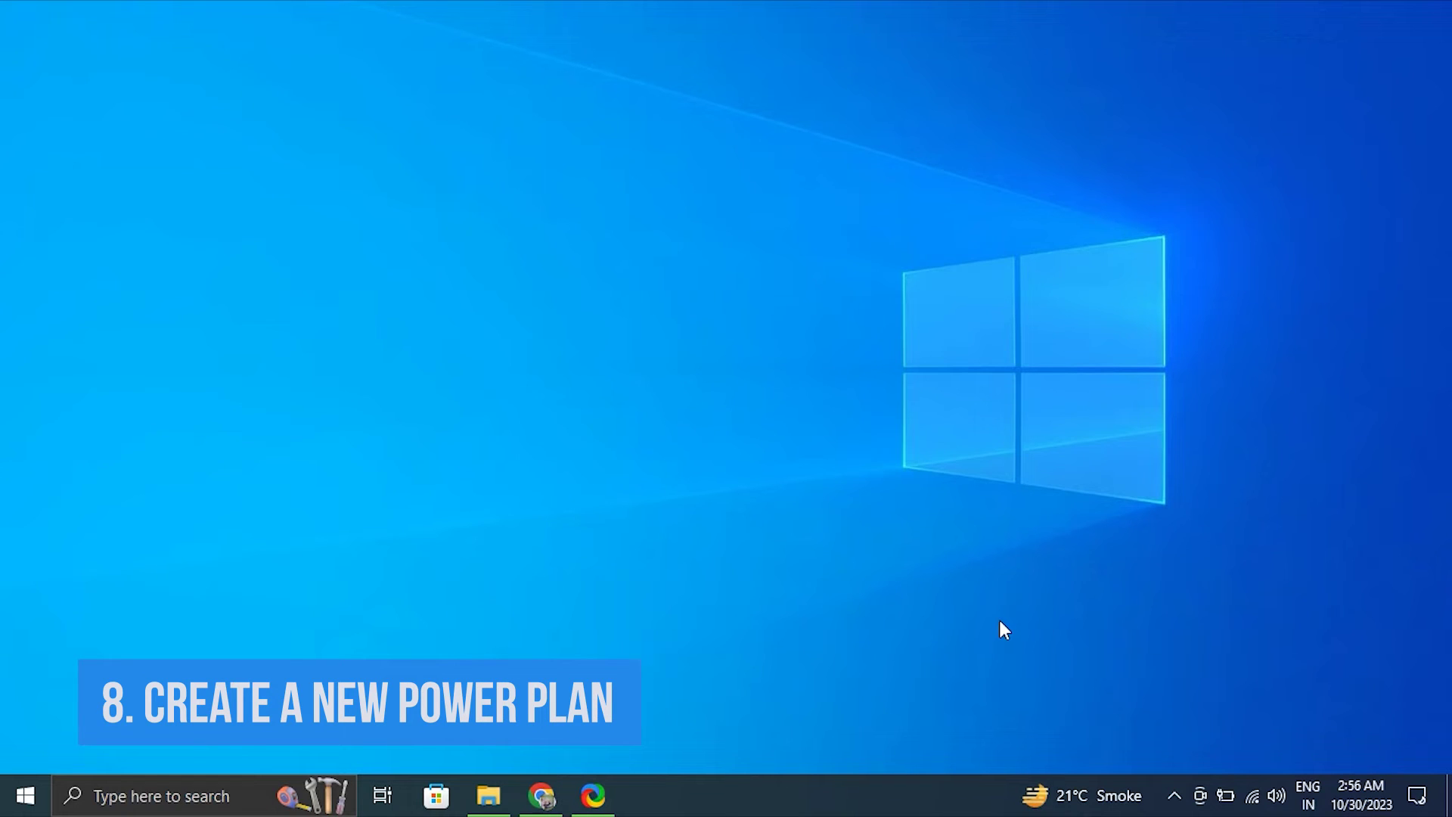
{"action": "key", "text": "super+x"}
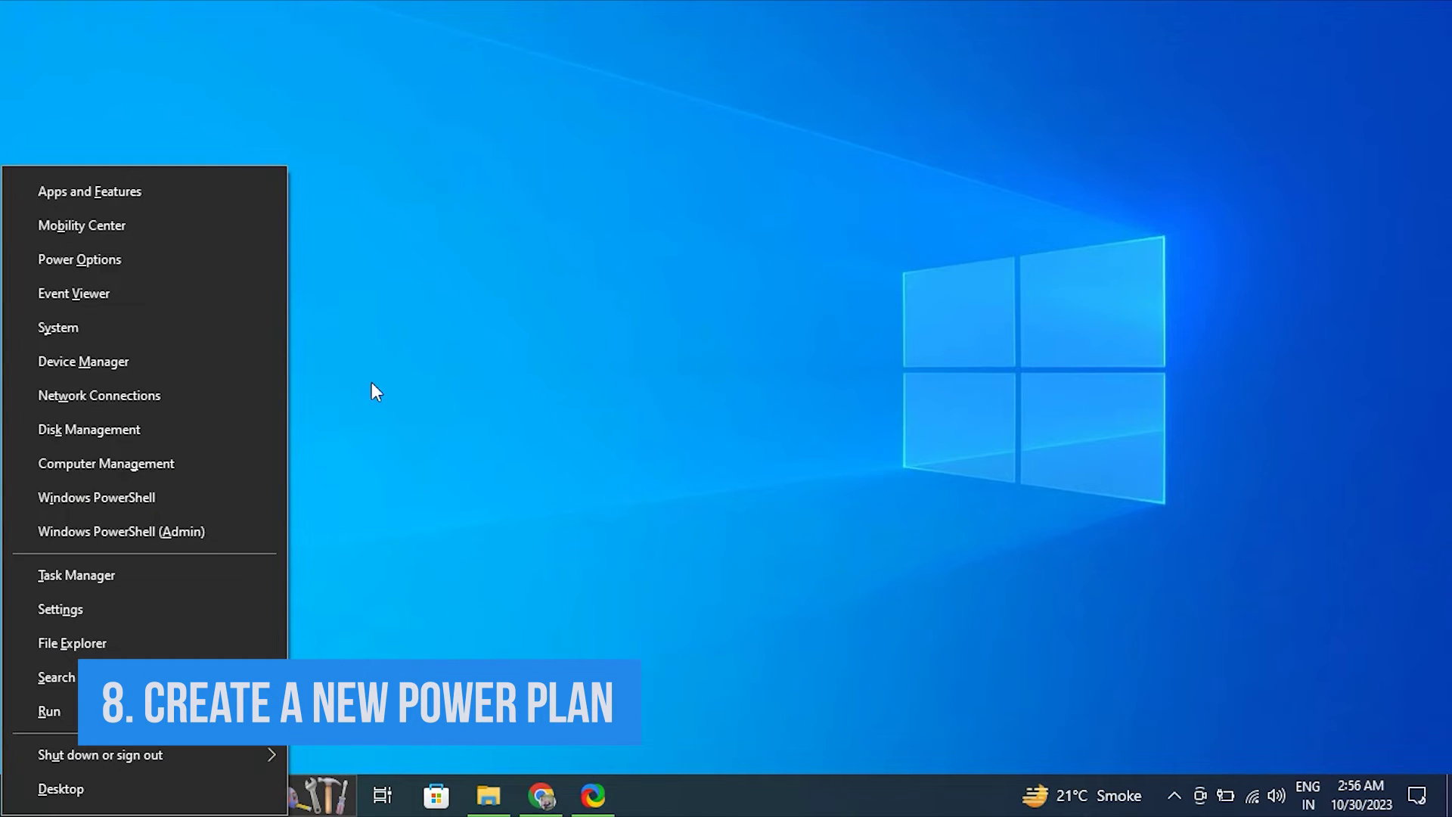
{"action": "left_click", "coordinate": [117, 273]}
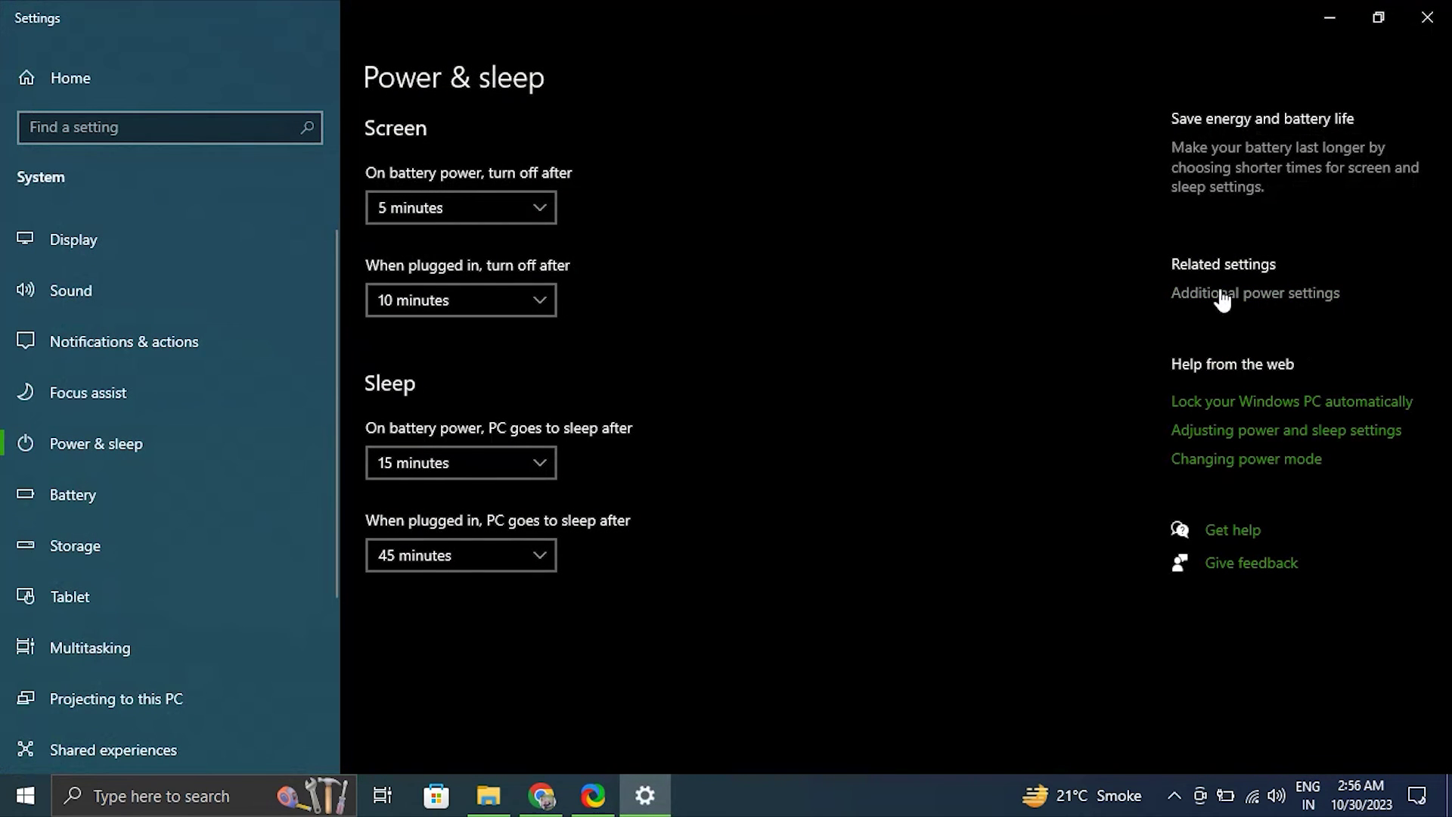
{"action": "left_click", "coordinate": [1178, 297]}
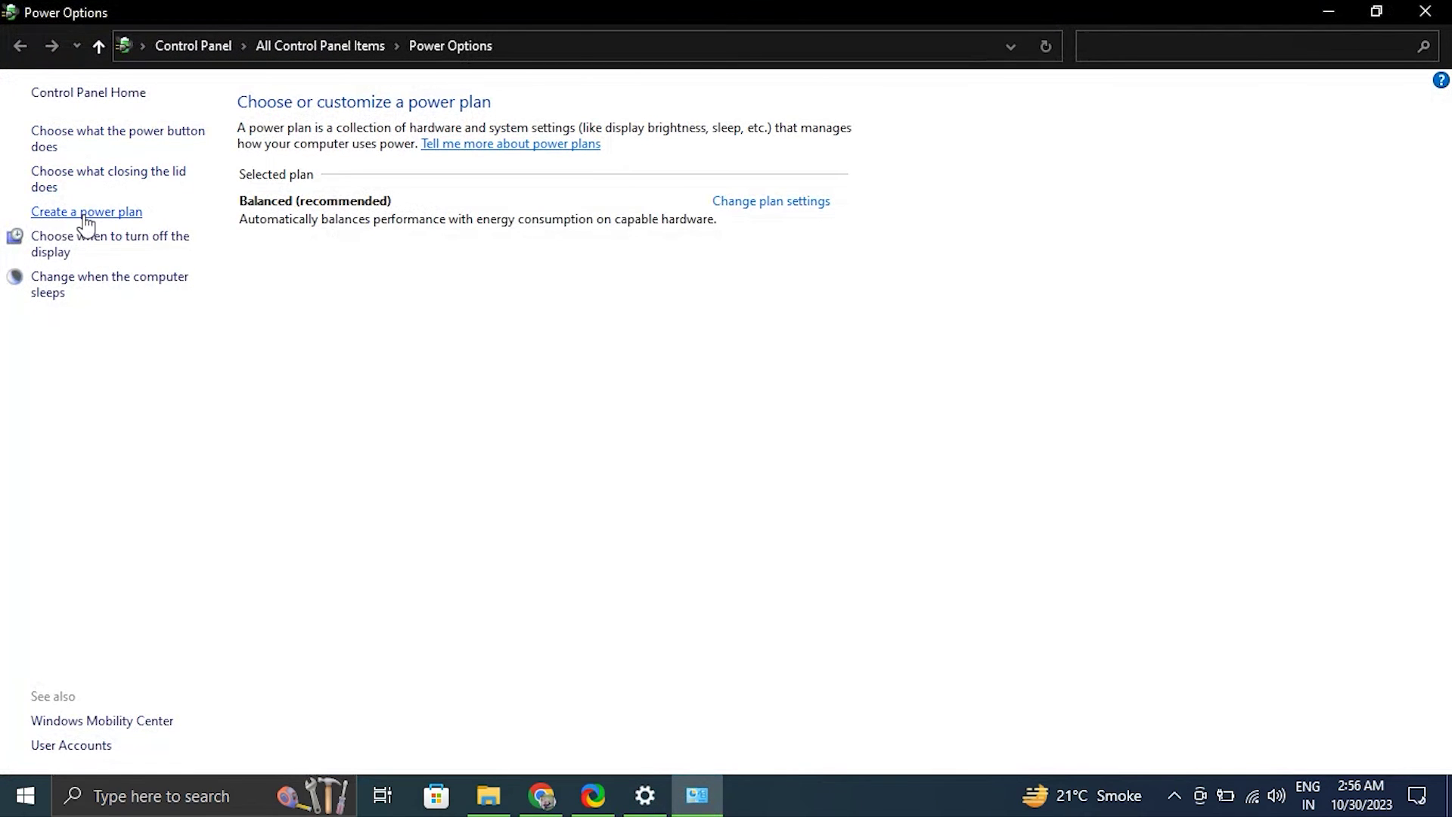
{"action": "left_click", "coordinate": [83, 213]}
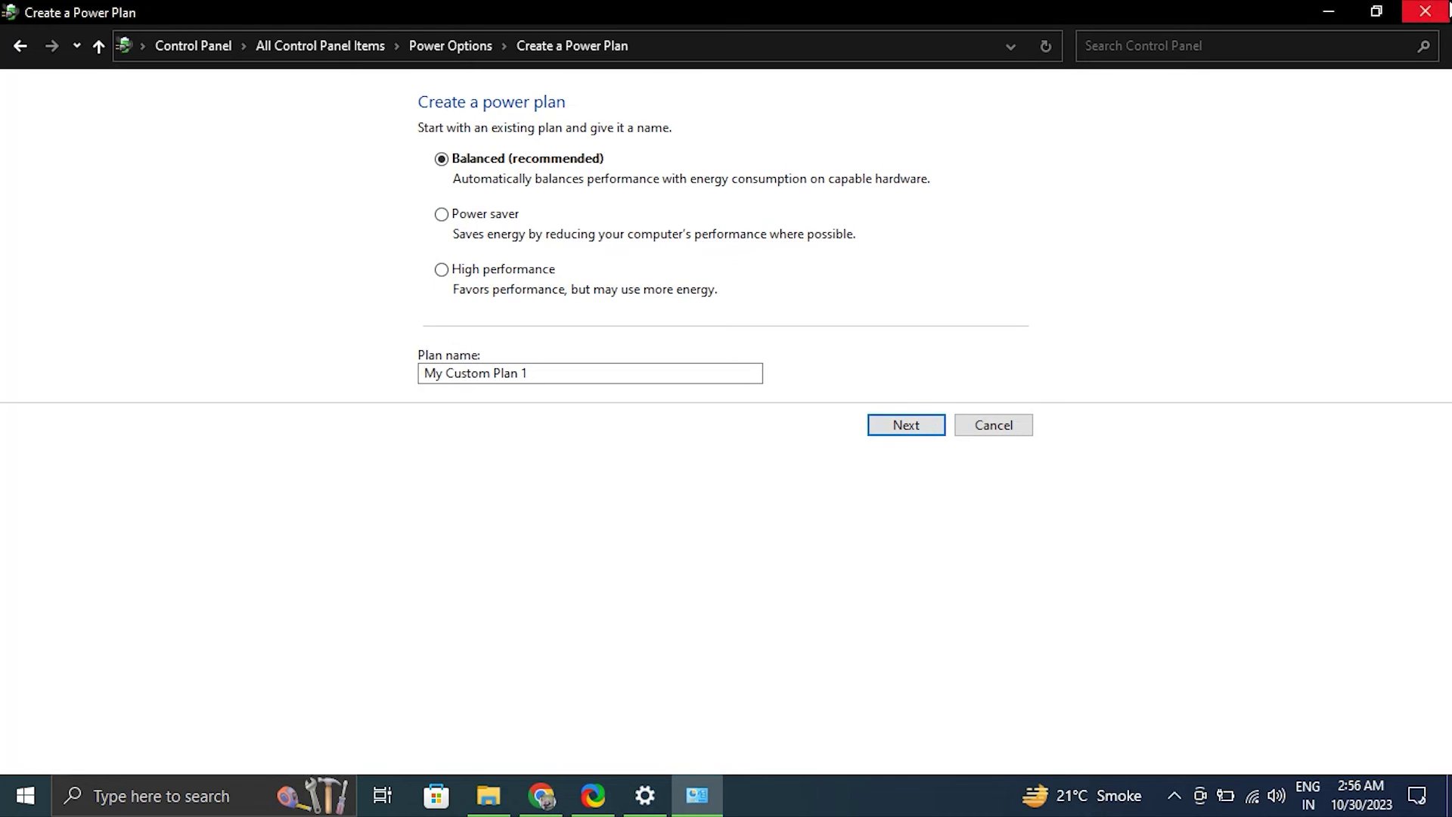
{"action": "left_click", "coordinate": [1425, 11]}
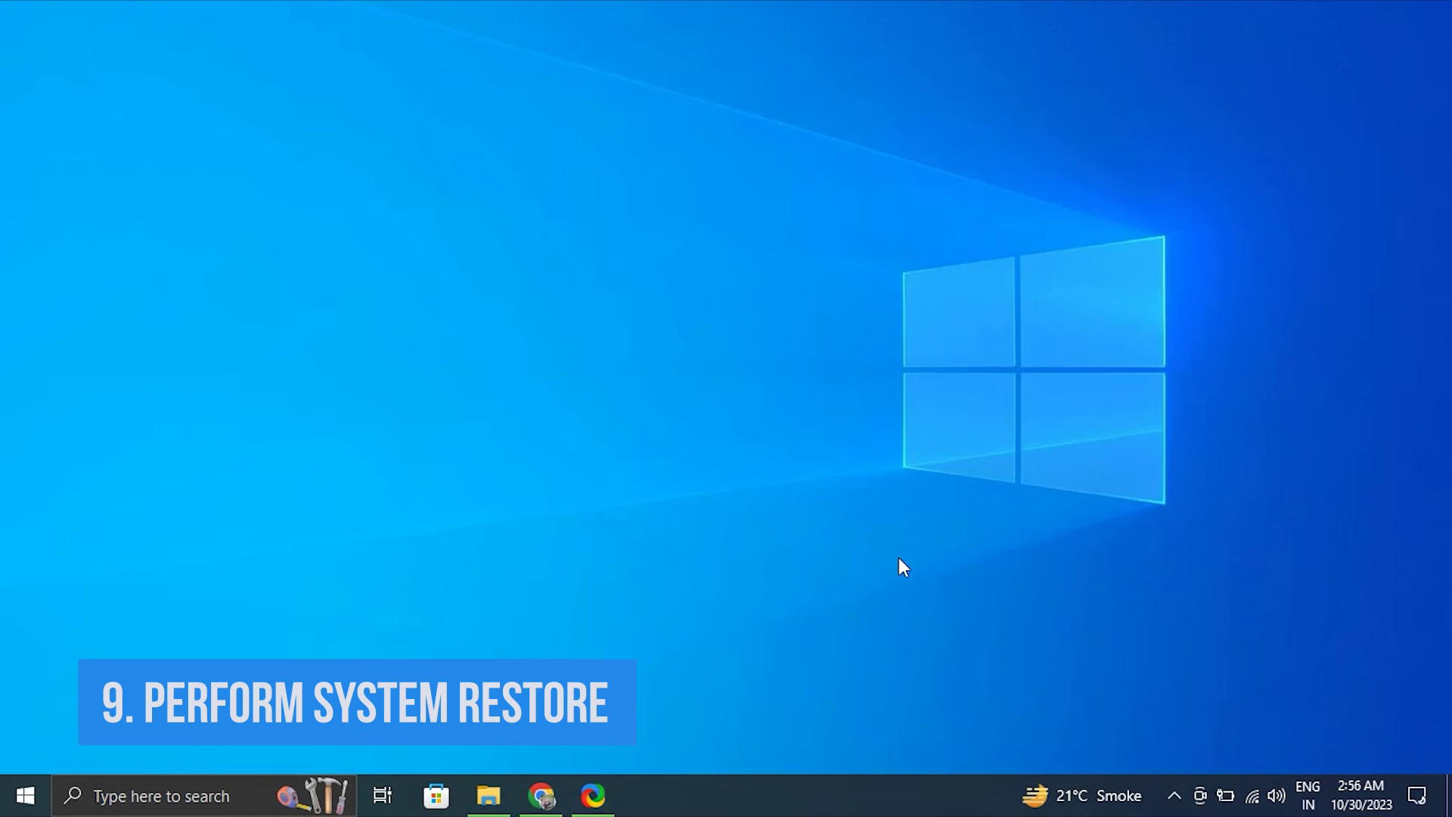
{"action": "left_click", "coordinate": [249, 795]}
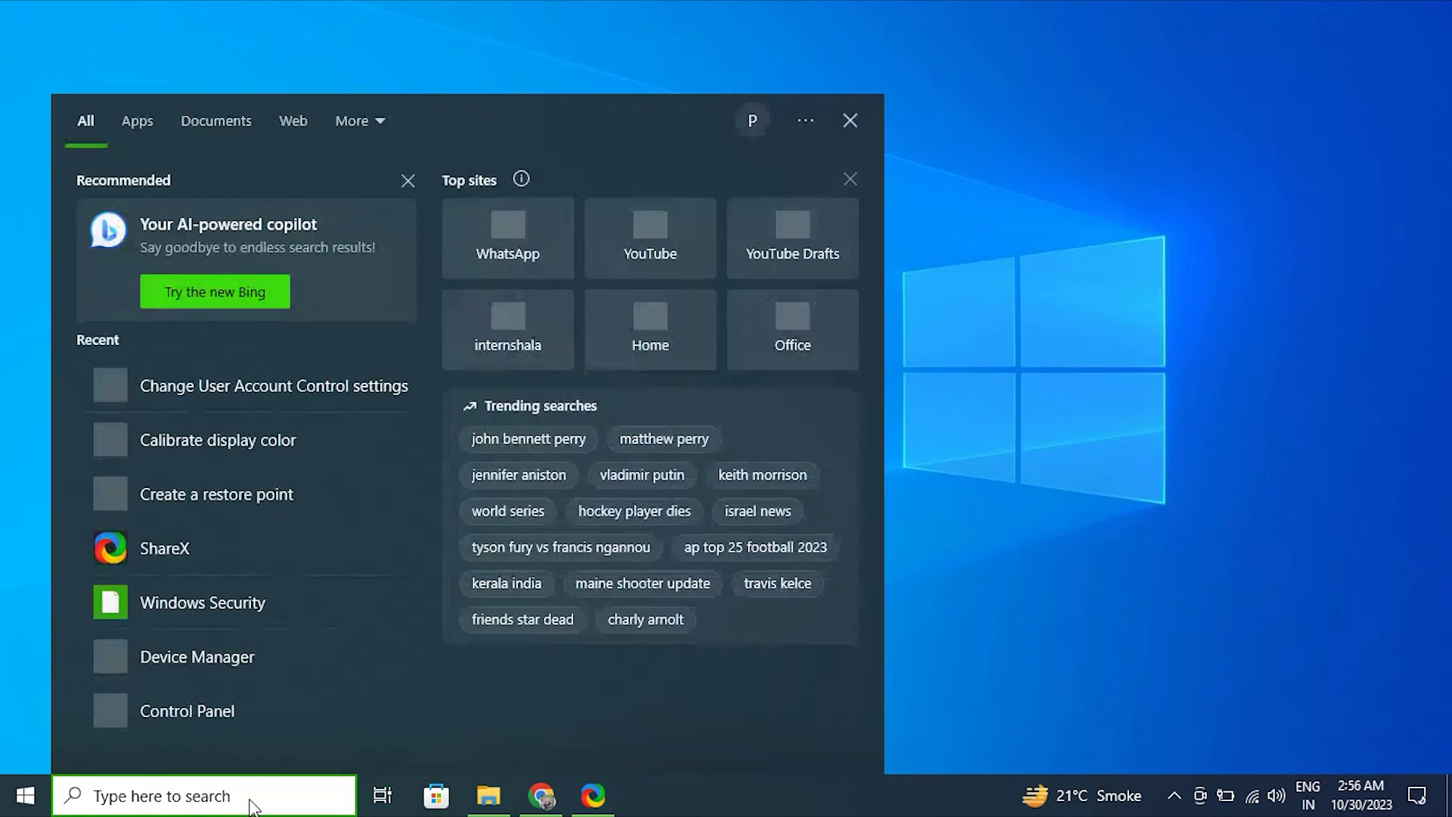
{"action": "type", "text": "CRE"}
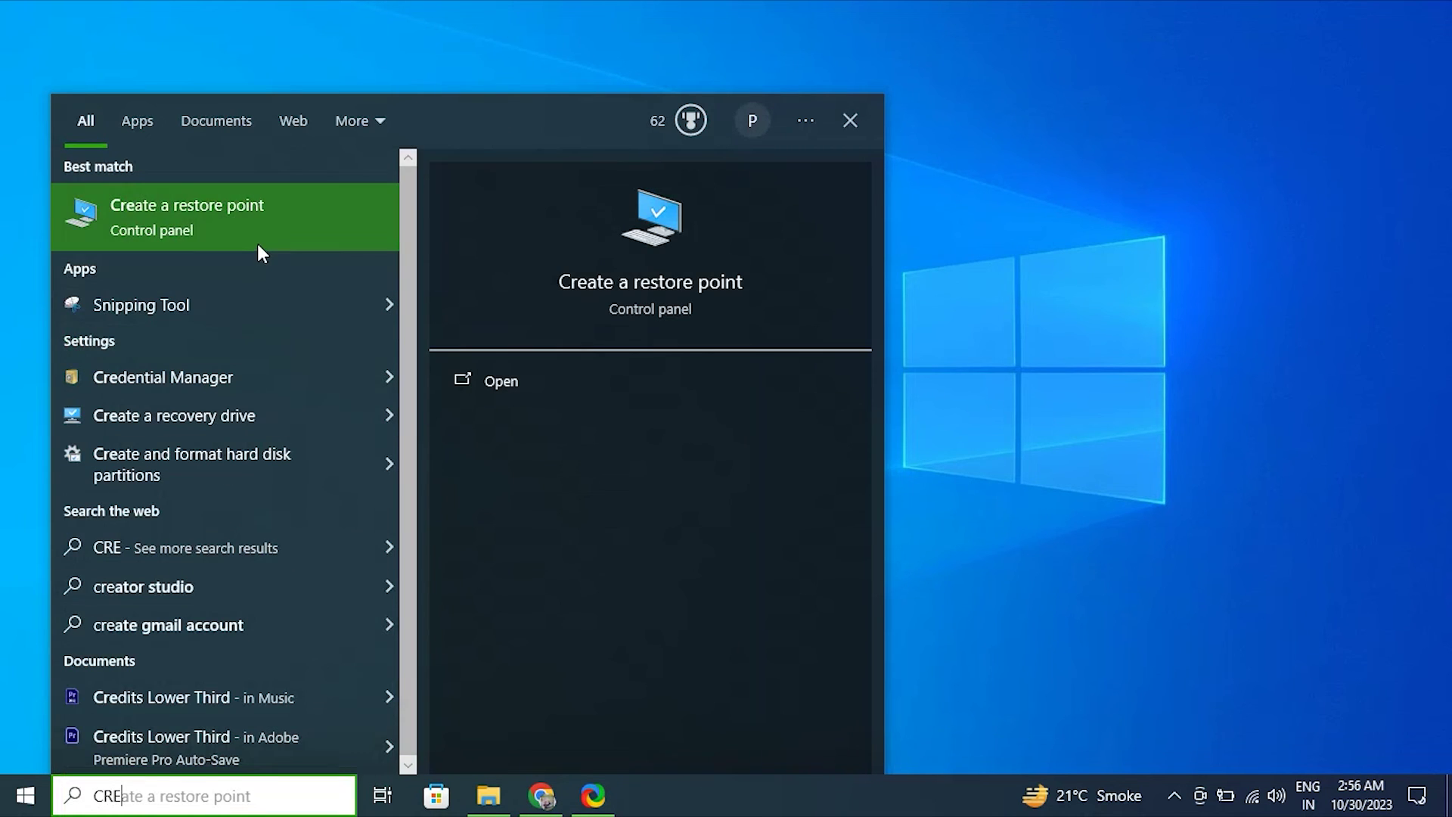
{"action": "left_click", "coordinate": [257, 243]}
{"action": "left_click_drag", "start_coordinate": [229, 84], "coordinate": [622, 156]}
{"action": "left_click", "coordinate": [787, 322]}
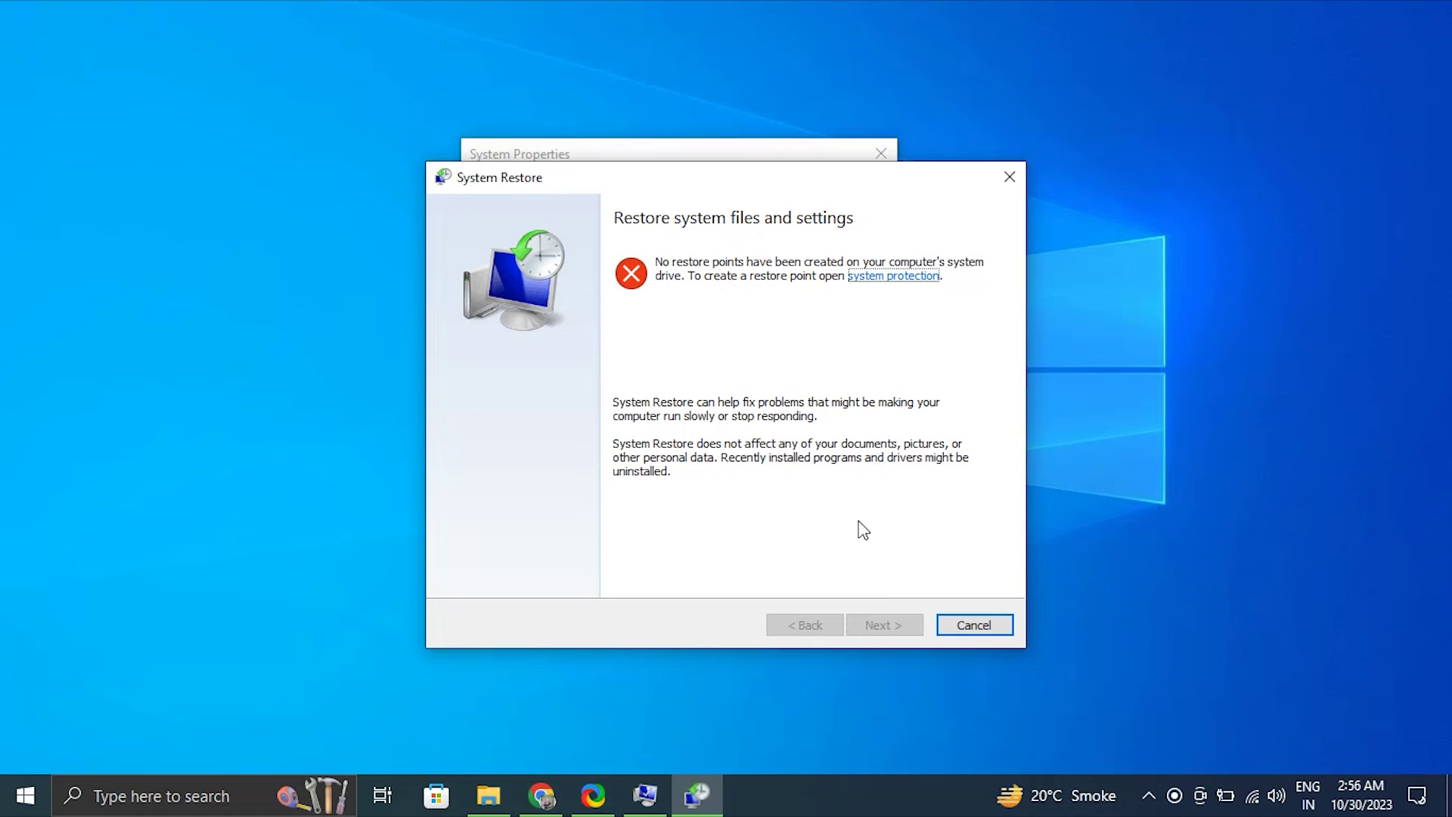
{"action": "left_click", "coordinate": [964, 619]}
{"action": "left_click", "coordinate": [815, 554]}
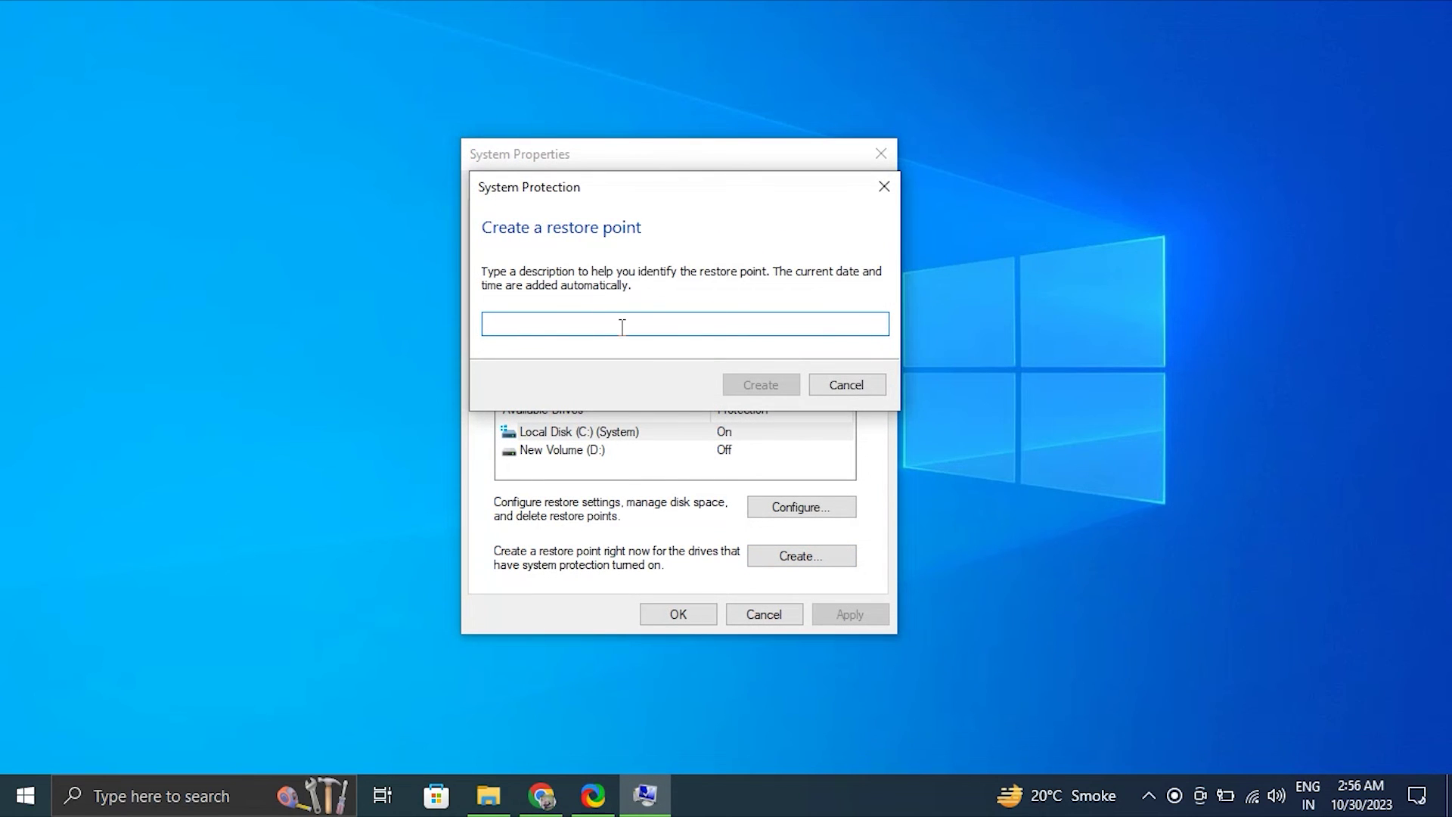
{"action": "left_click", "coordinate": [860, 393]}
{"action": "left_click", "coordinate": [883, 154]}
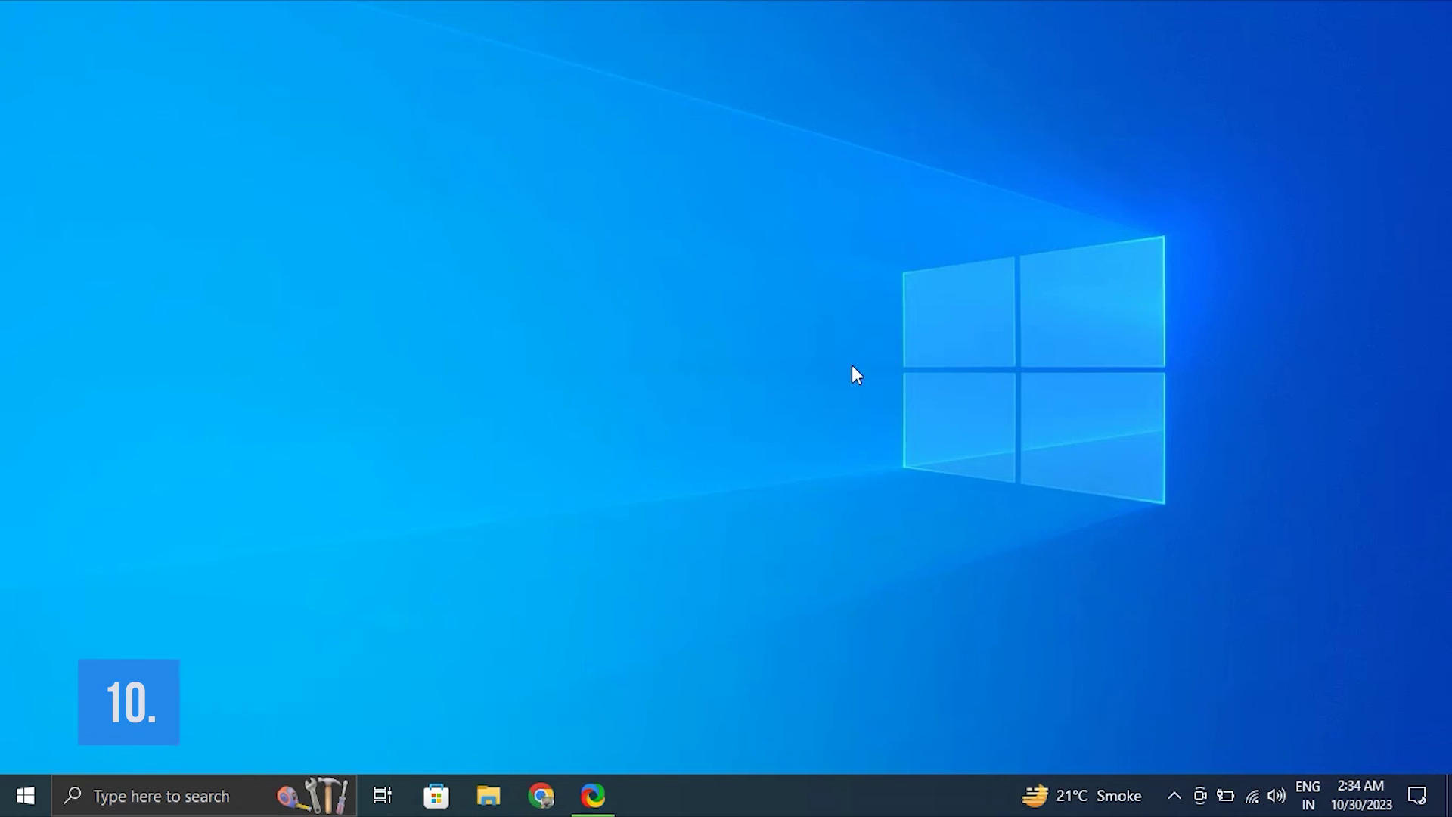
Start a Check for updates under Update & Security, then close the Settings window
{"action": "key", "text": "super+i"}
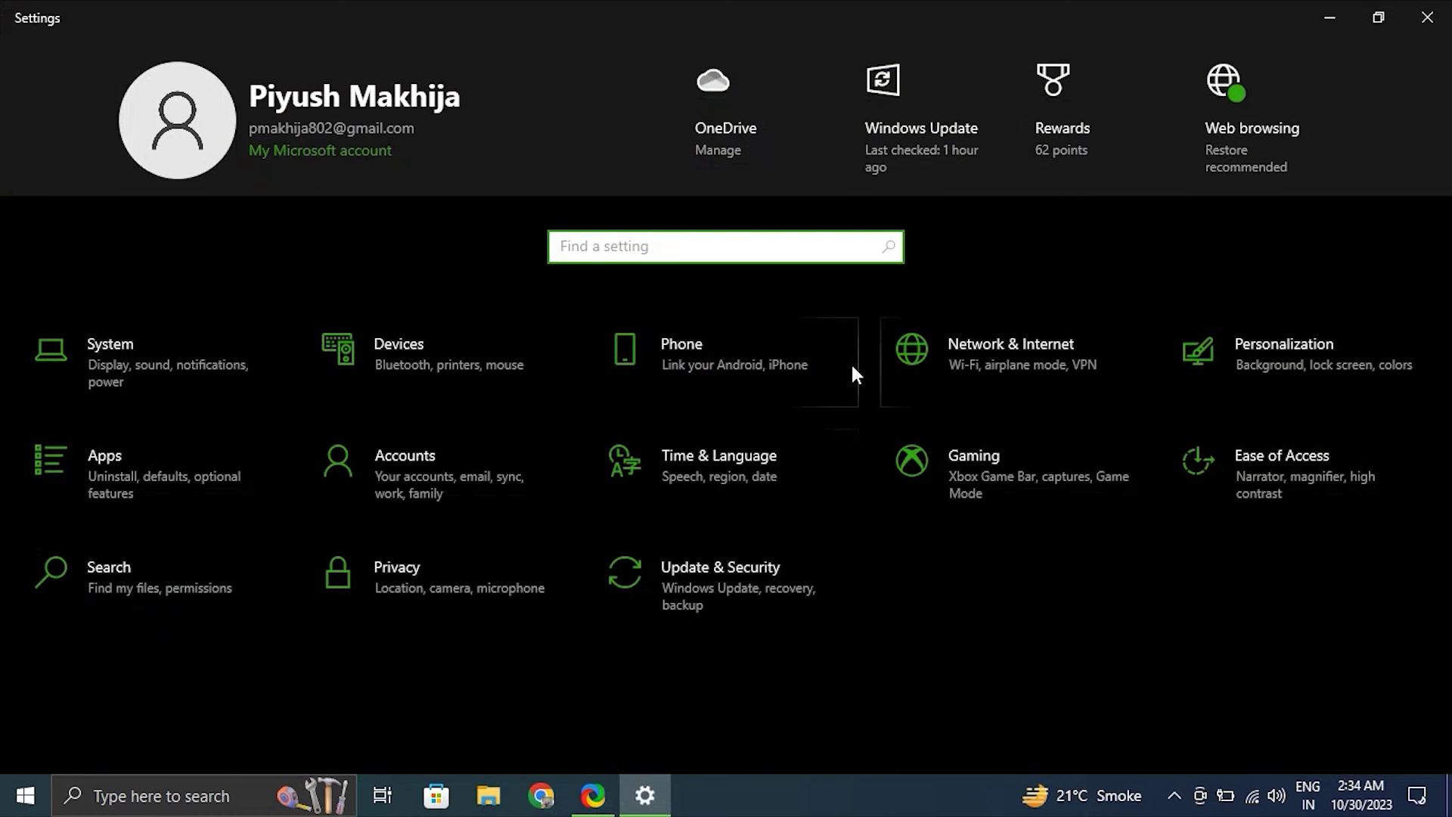
{"action": "left_click", "coordinate": [790, 562]}
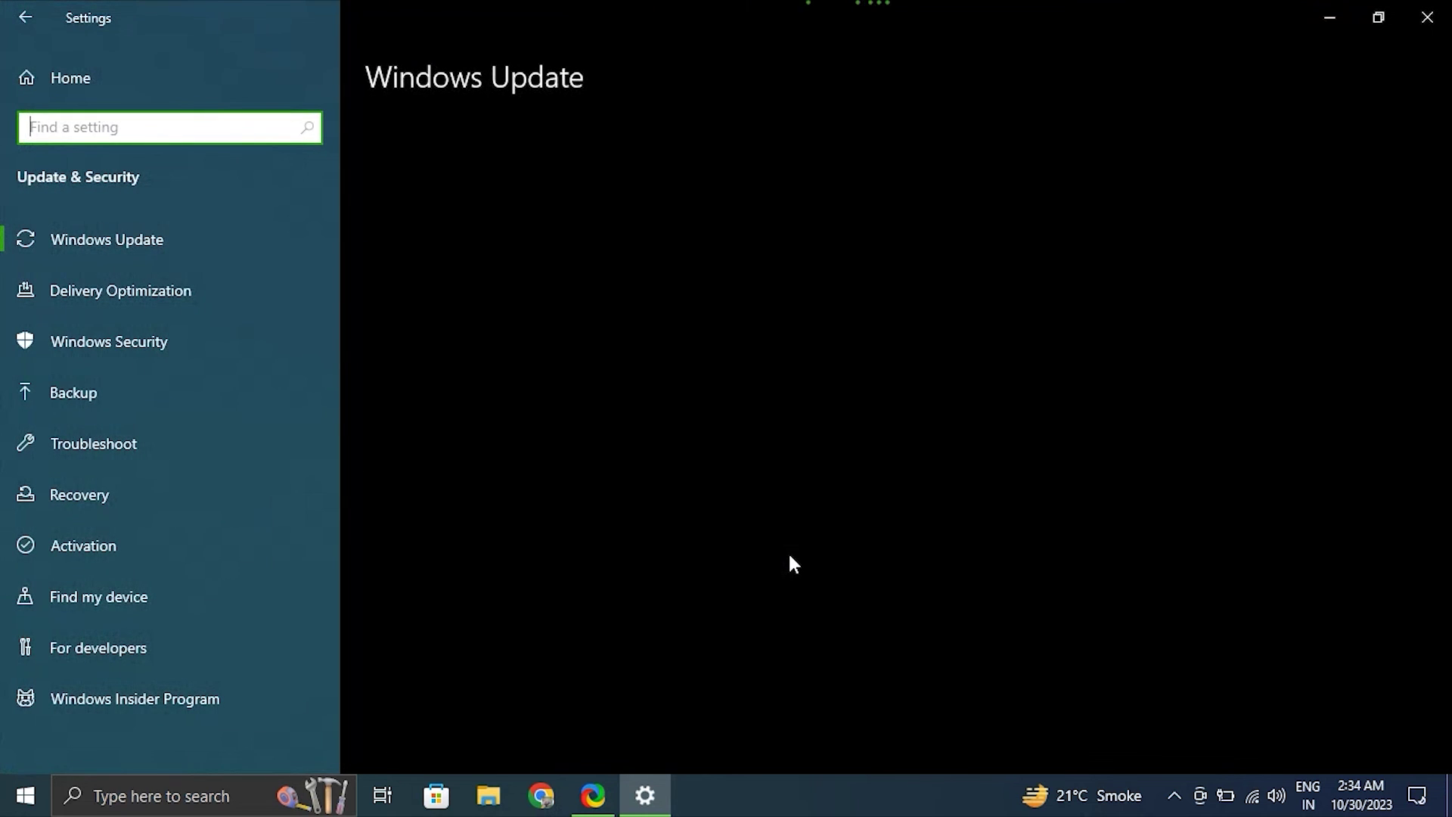
{"action": "left_click", "coordinate": [491, 204]}
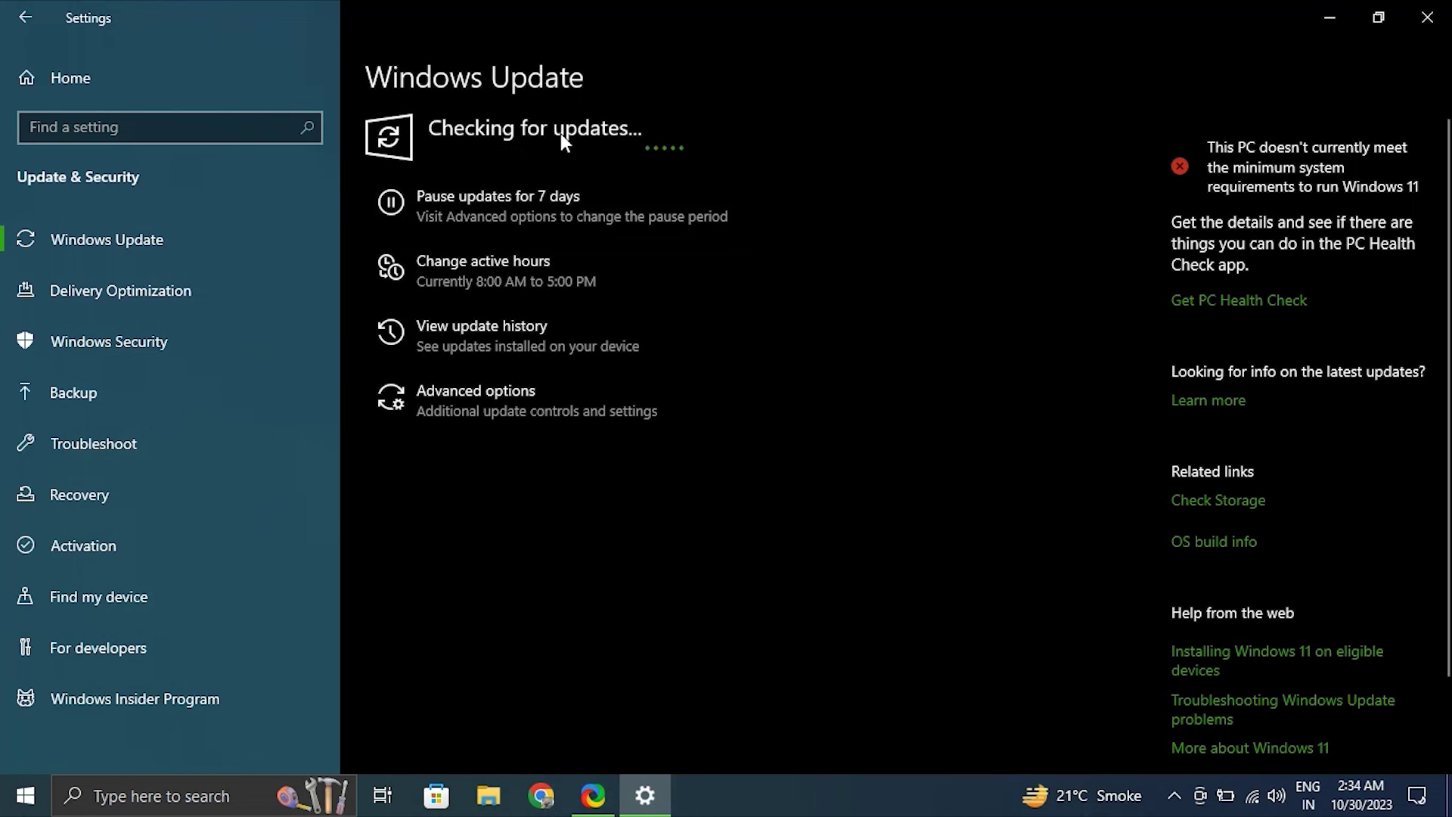
{"action": "left_click", "coordinate": [1428, 17]}
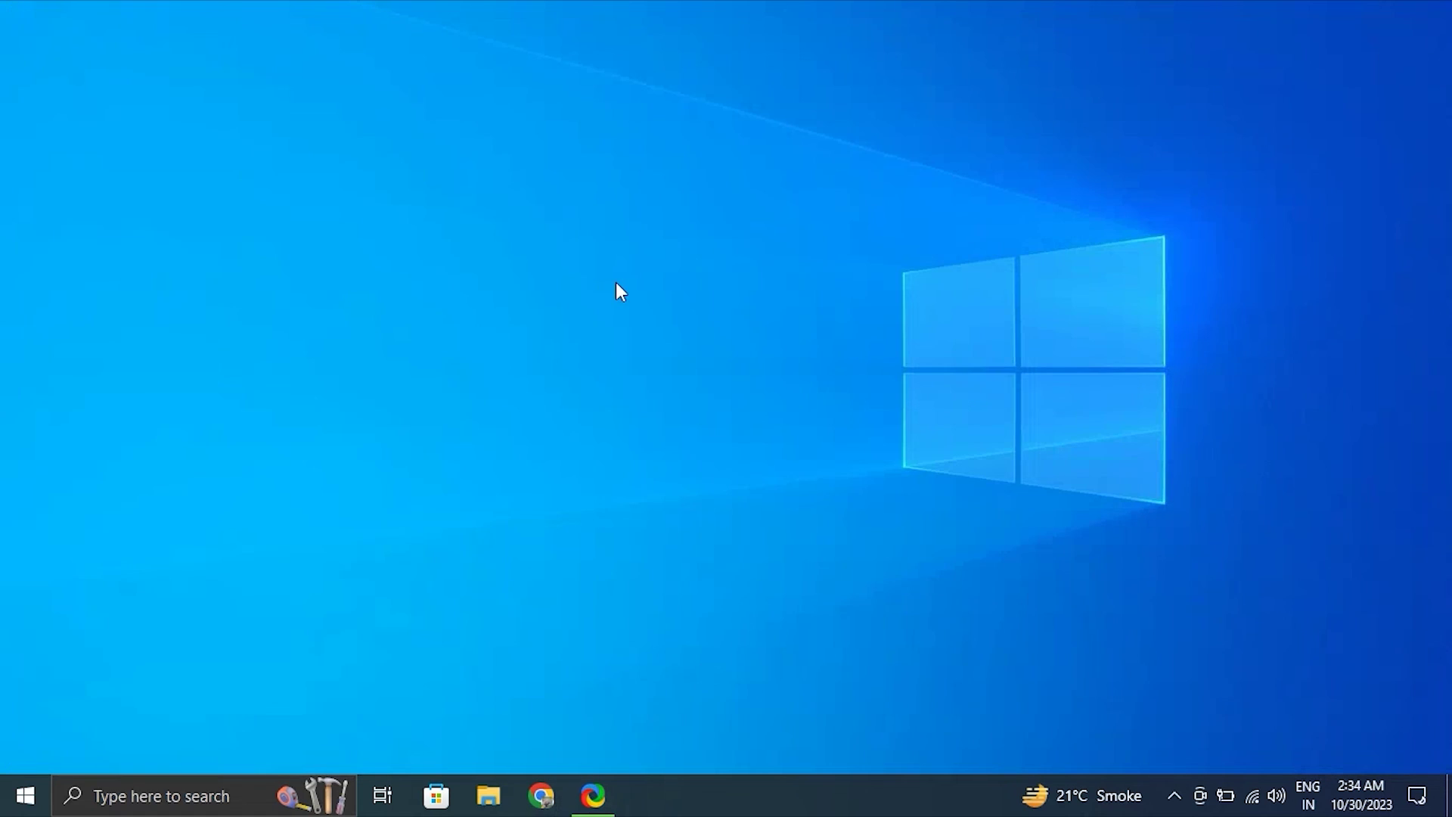